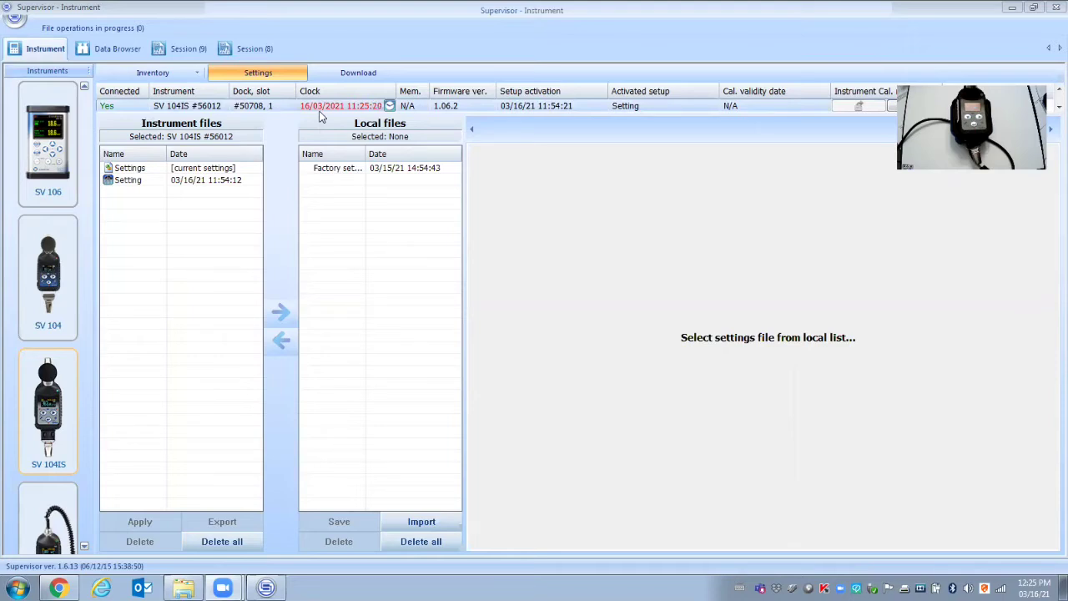
# - Sync the SV 104IS clock to the computer time, moving it from 11:25 to 12:25
pyautogui.click(389, 106)
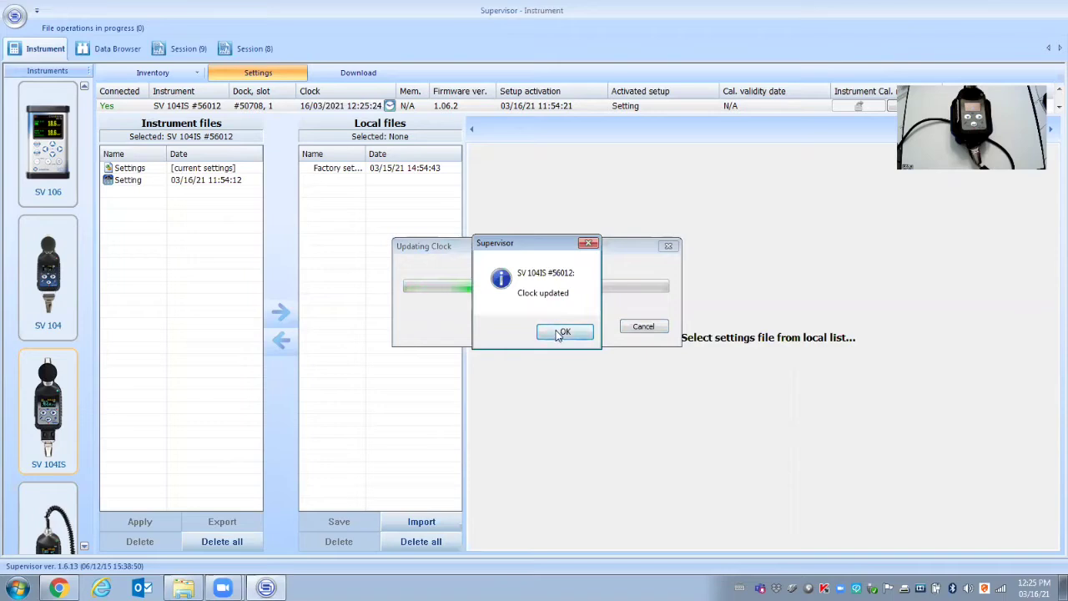
pyautogui.click(563, 331)
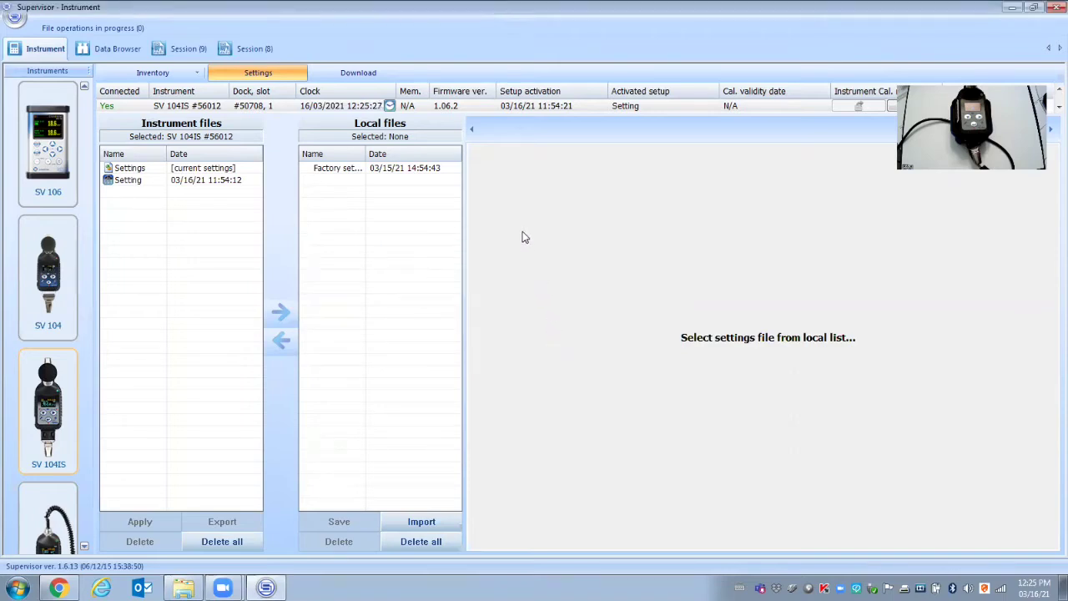
# - Download the dosimeter's 'Setting' file (03/16/21 11:54:12) into the local files list
pyautogui.click(129, 181)
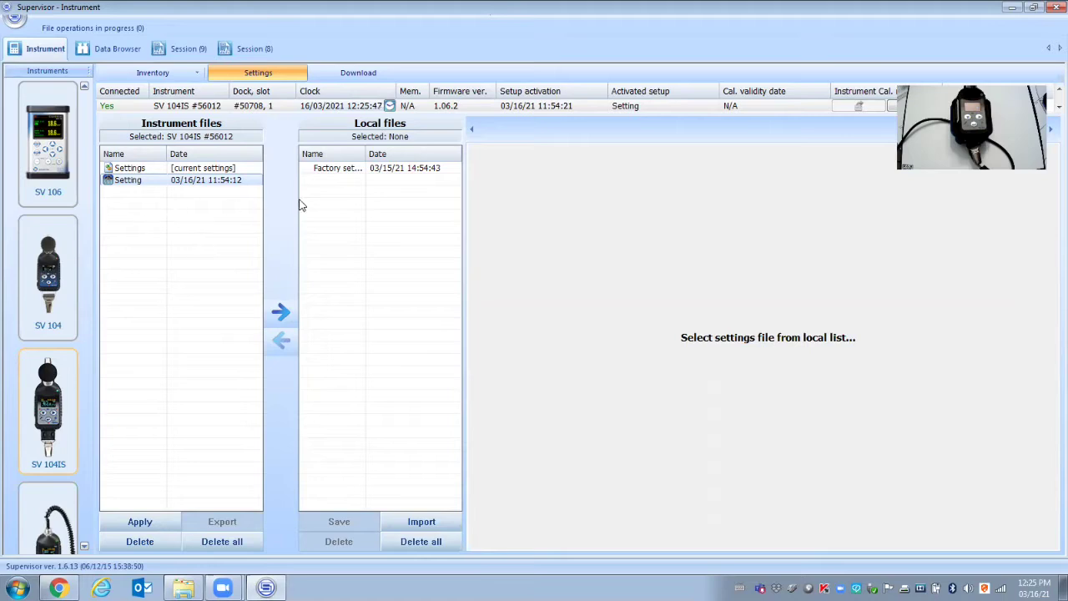
pyautogui.click(280, 313)
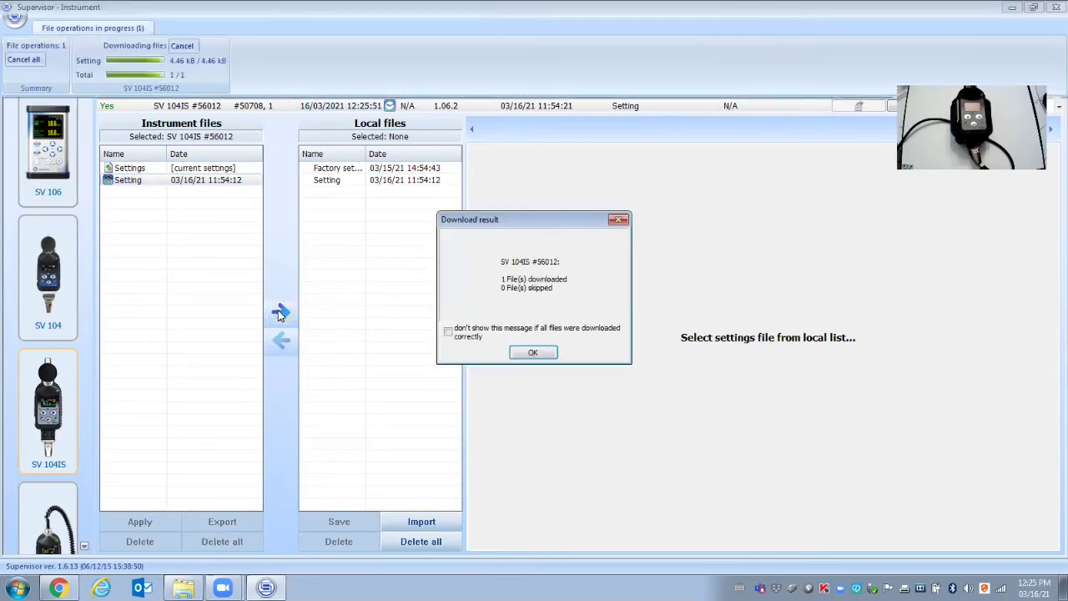
pyautogui.click(527, 352)
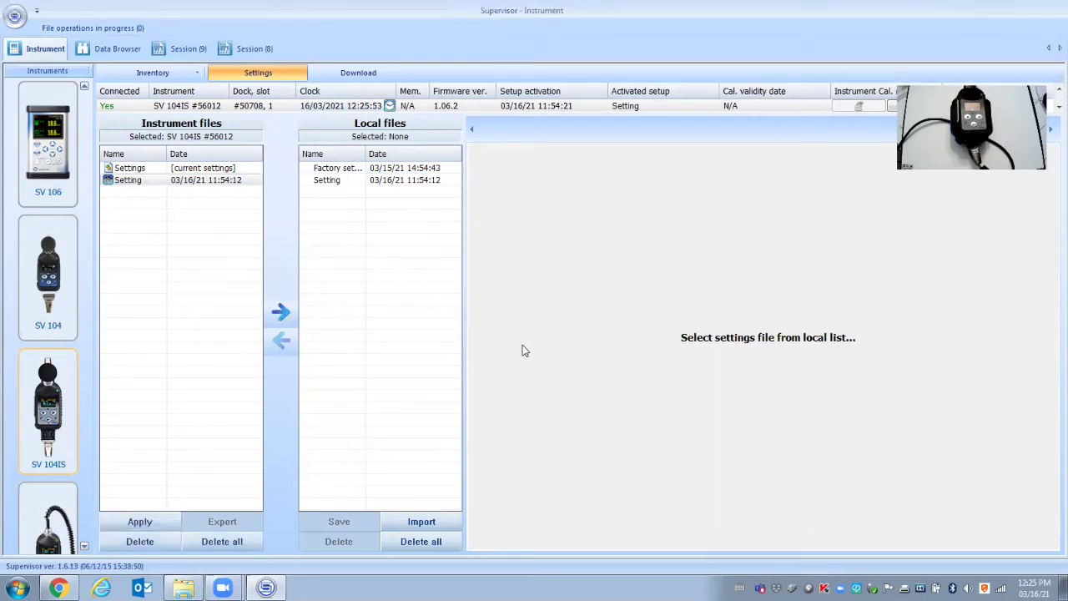
# - Duplicate the local 'Setting' file, creating a 'Setting (1)' copy
pyautogui.click(327, 181)
pyautogui.rightClick(326, 180)
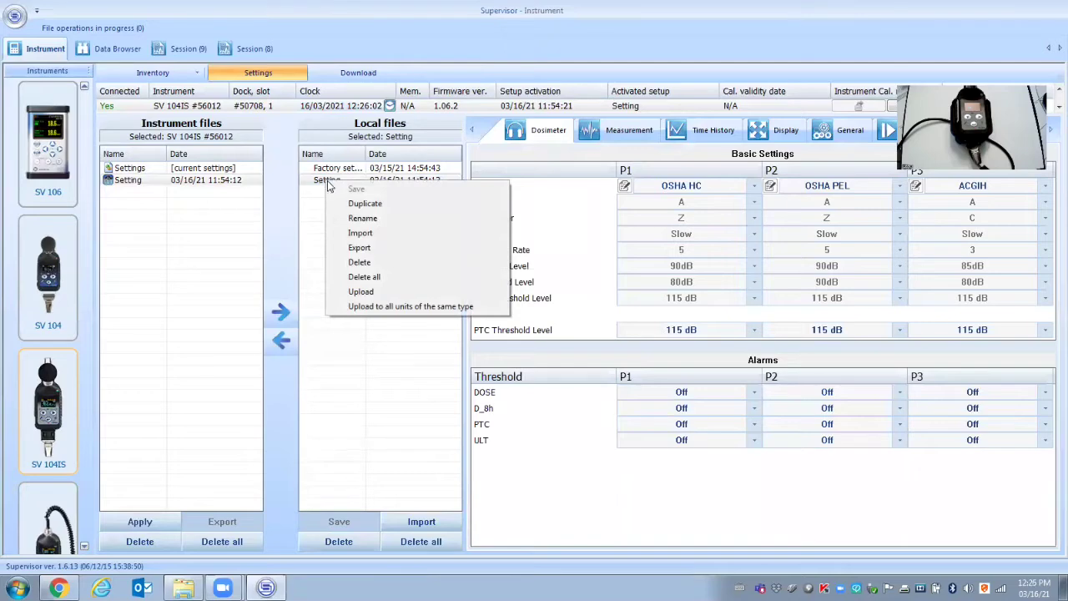
pyautogui.click(355, 204)
pyautogui.click(340, 199)
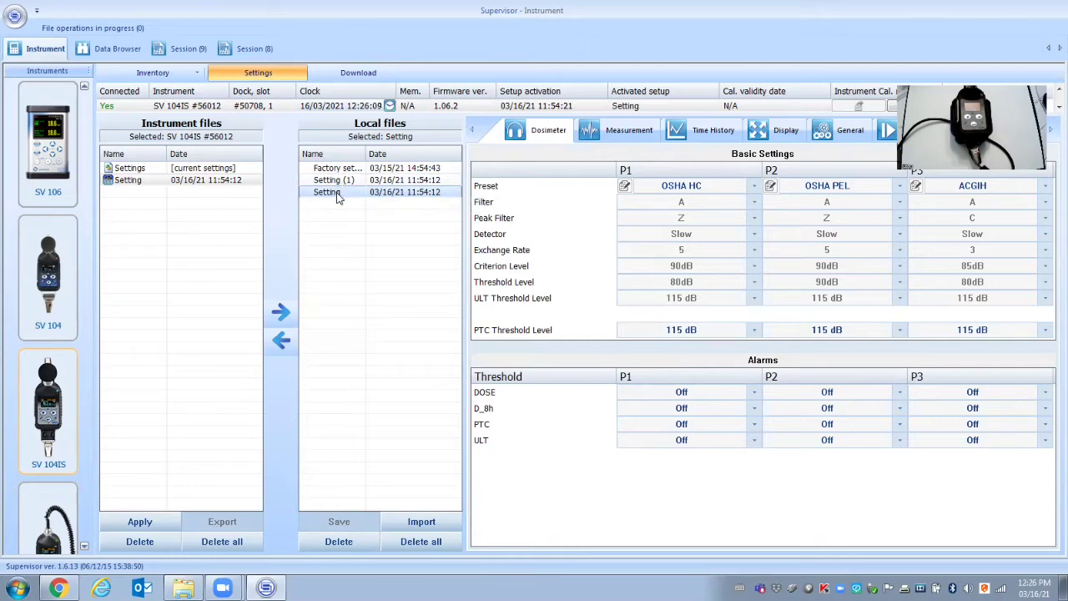
# - Rename the 'Setting (1)' copy to 'Test'
pyautogui.click(339, 181)
pyautogui.rightClick(339, 181)
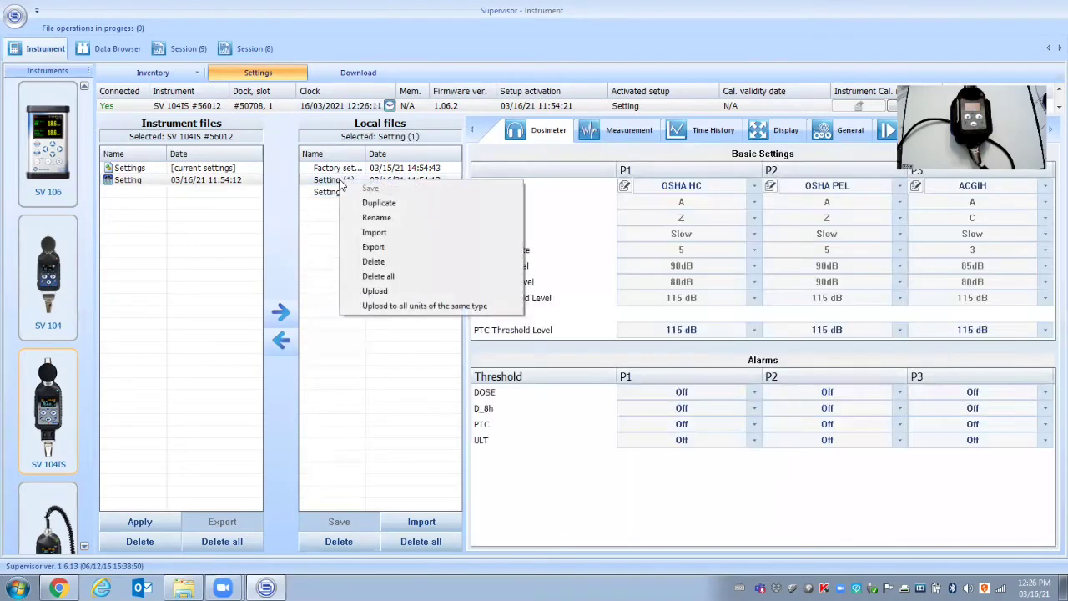
pyautogui.click(368, 218)
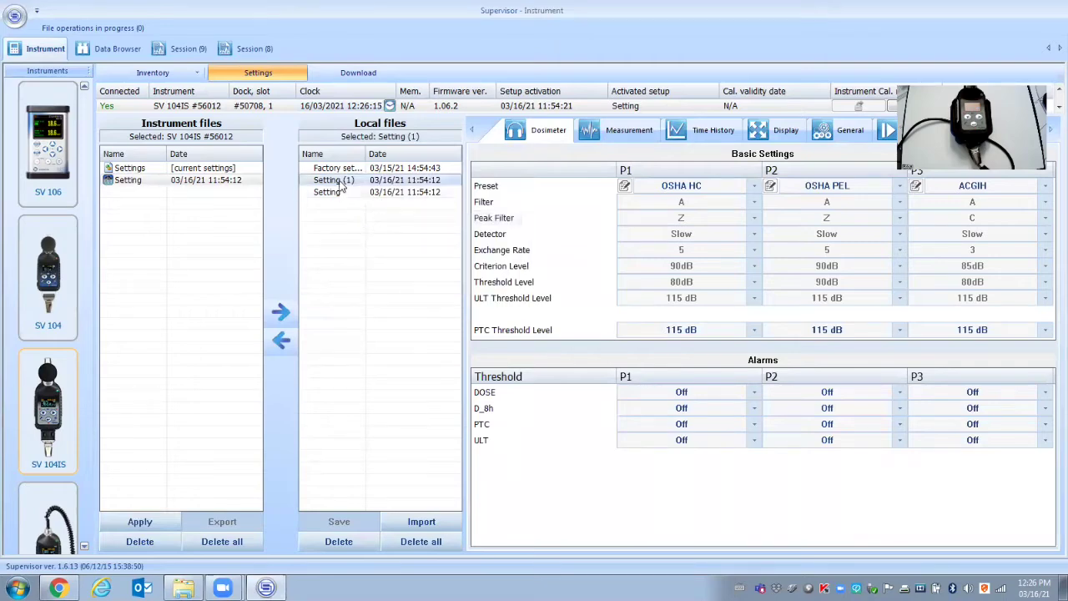
pyautogui.rightClick(339, 181)
pyautogui.click(370, 219)
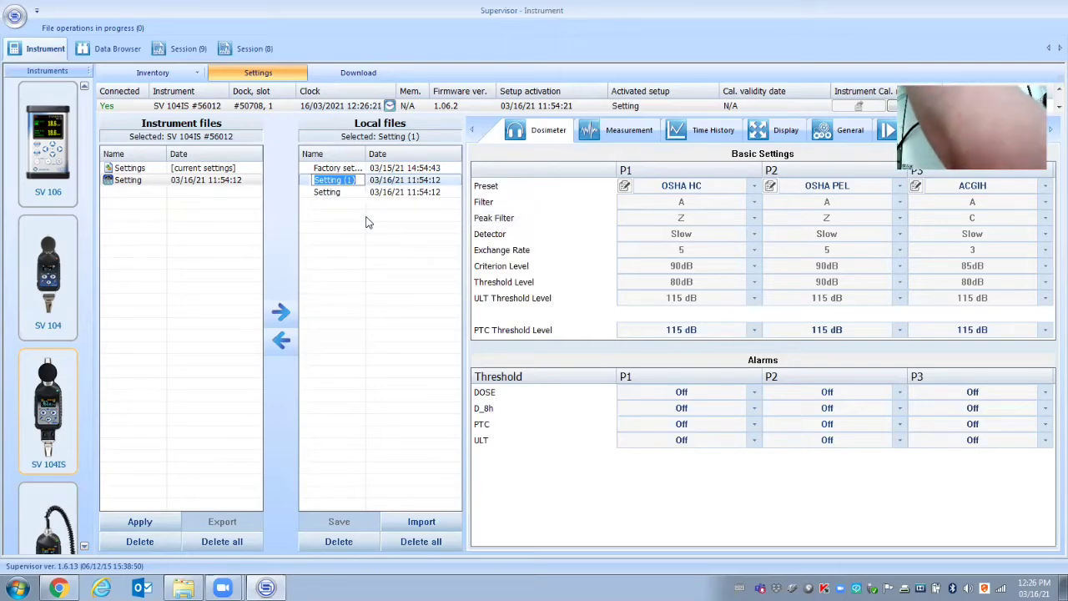
pyautogui.write('Test')
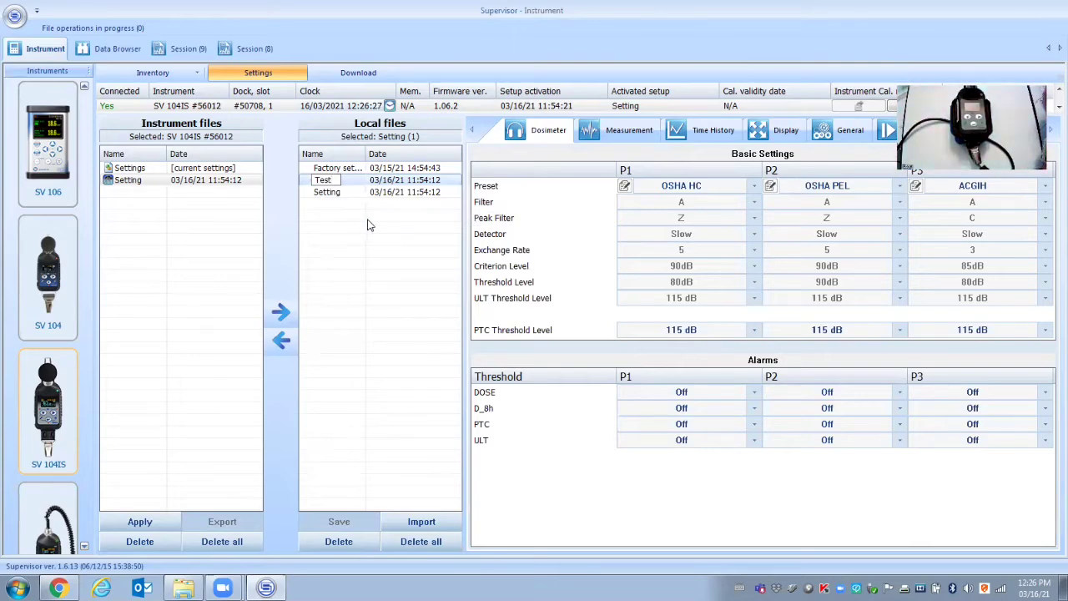
pyautogui.click(370, 226)
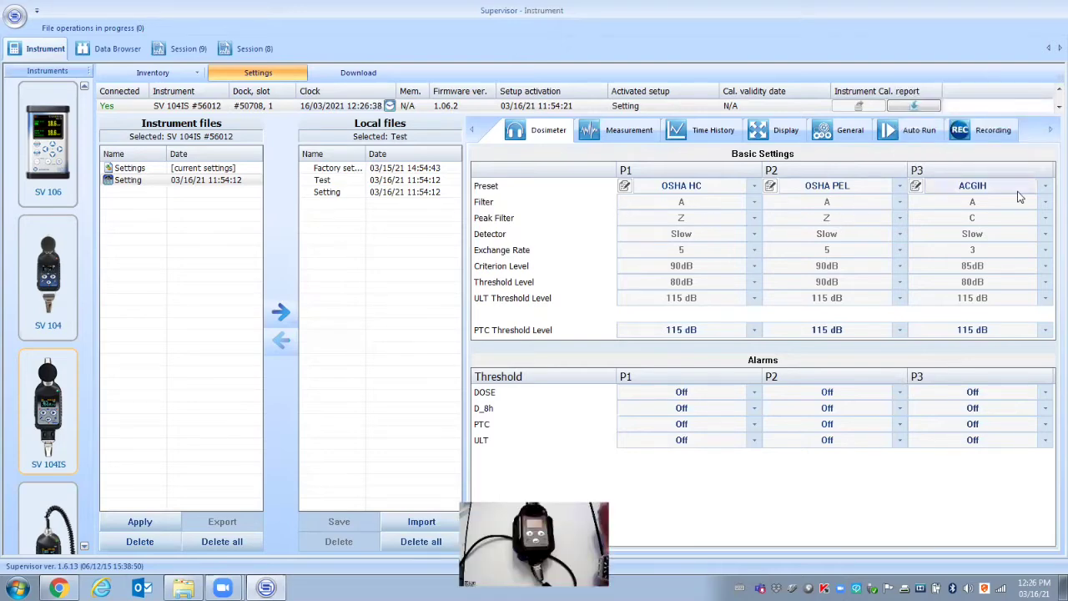
# - Set profile P1 to the ACGIH preset and keep profile P2 on OSHA PEL
pyautogui.click(757, 189)
pyautogui.click(755, 191)
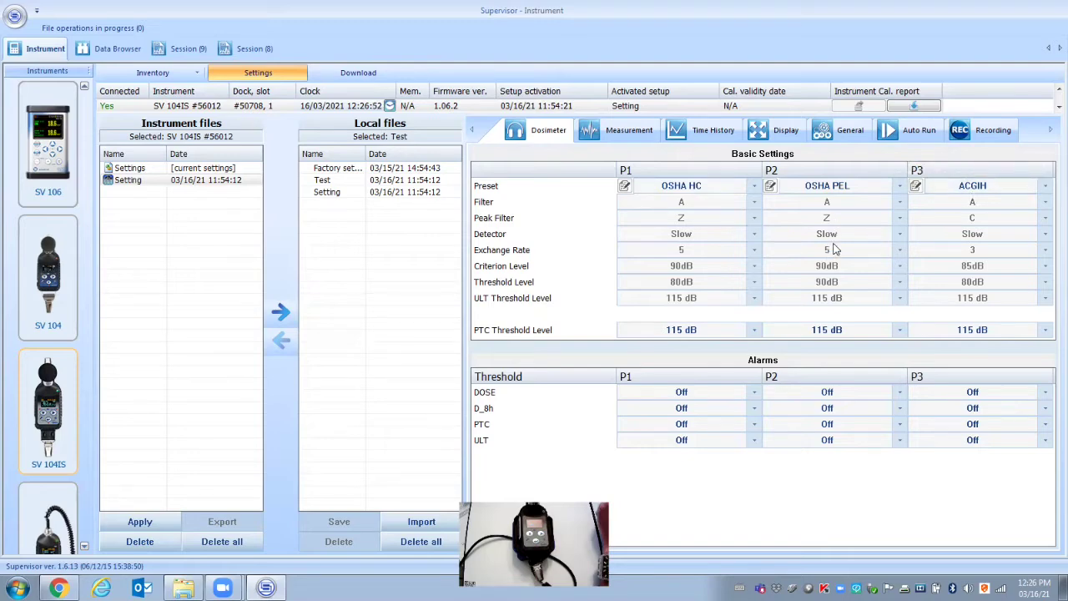
pyautogui.click(753, 187)
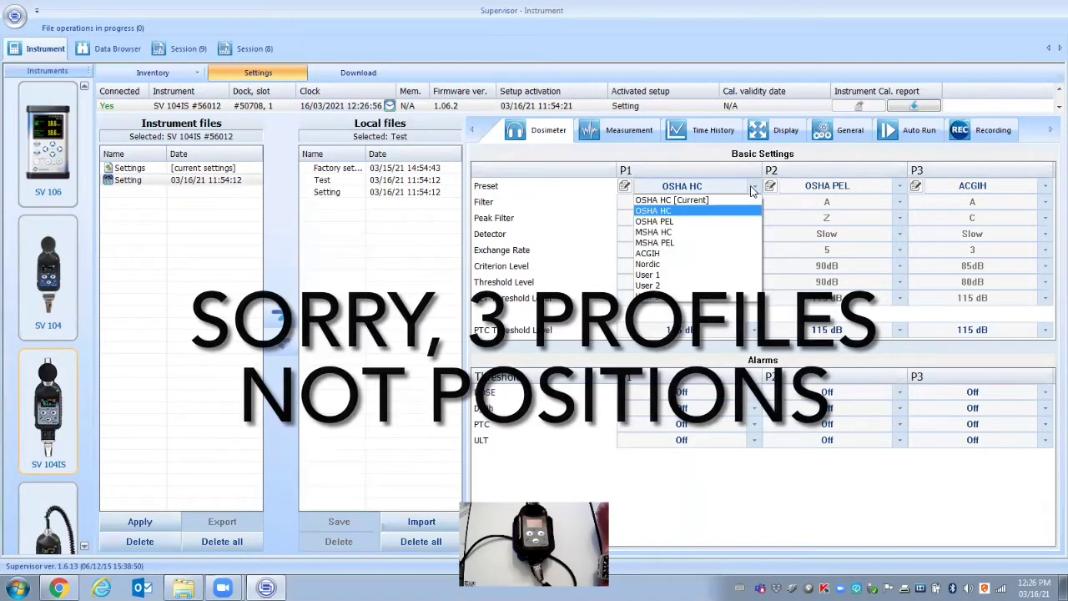
pyautogui.click(703, 253)
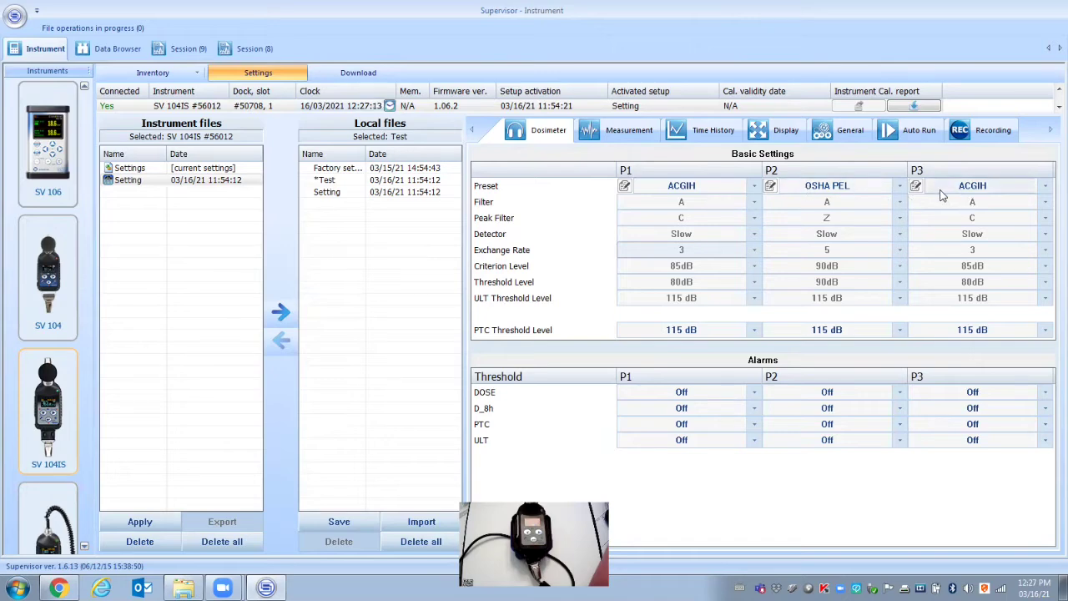
pyautogui.click(898, 188)
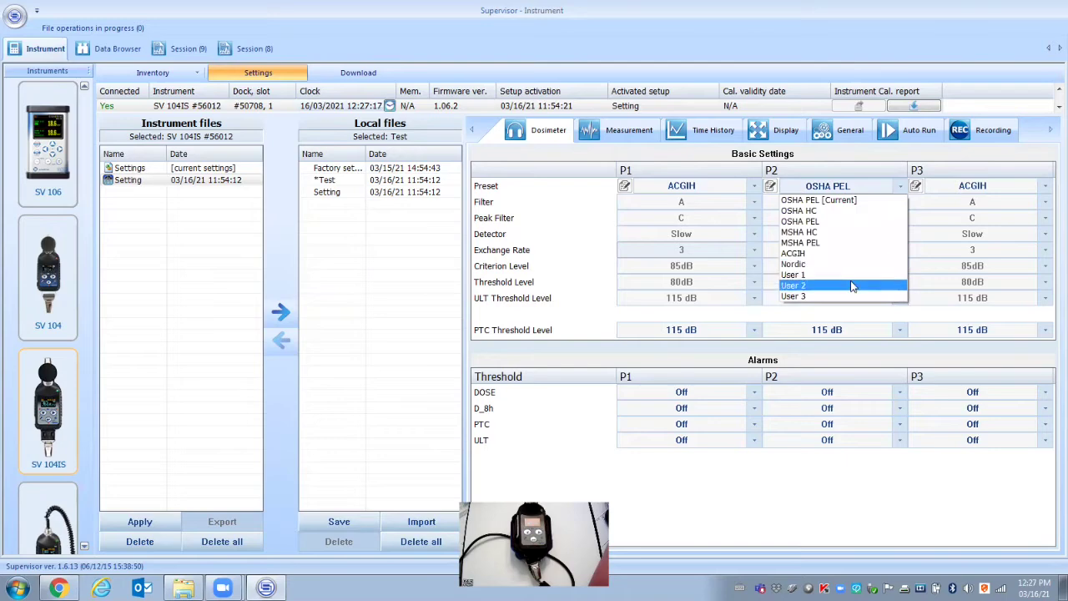
pyautogui.click(874, 359)
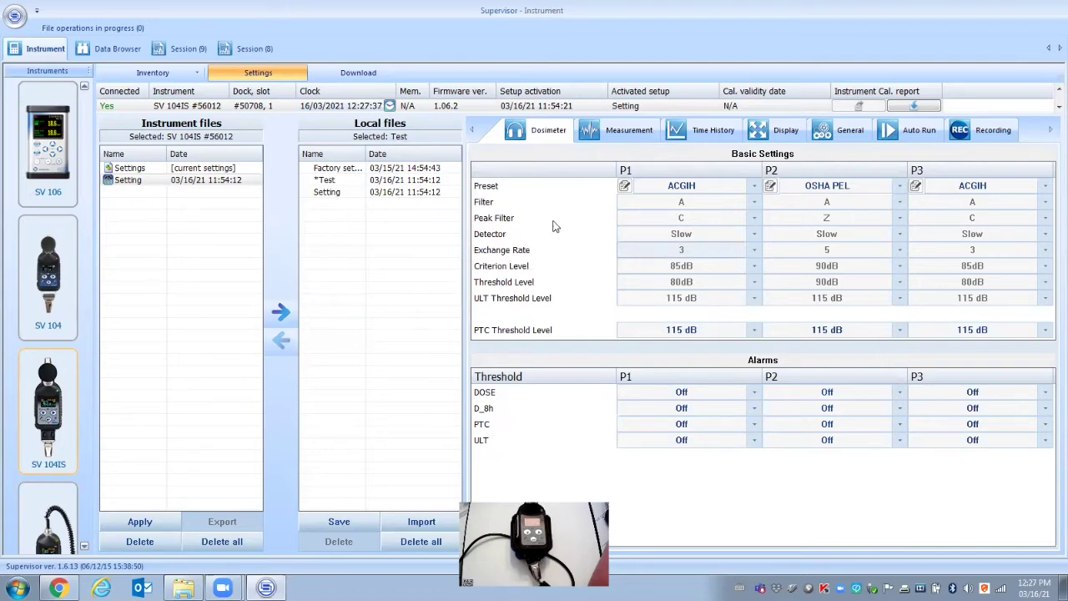
# - In the Measurement settings, set Start Delay to 30 s and Start Sync. to 1m
pyautogui.click(612, 142)
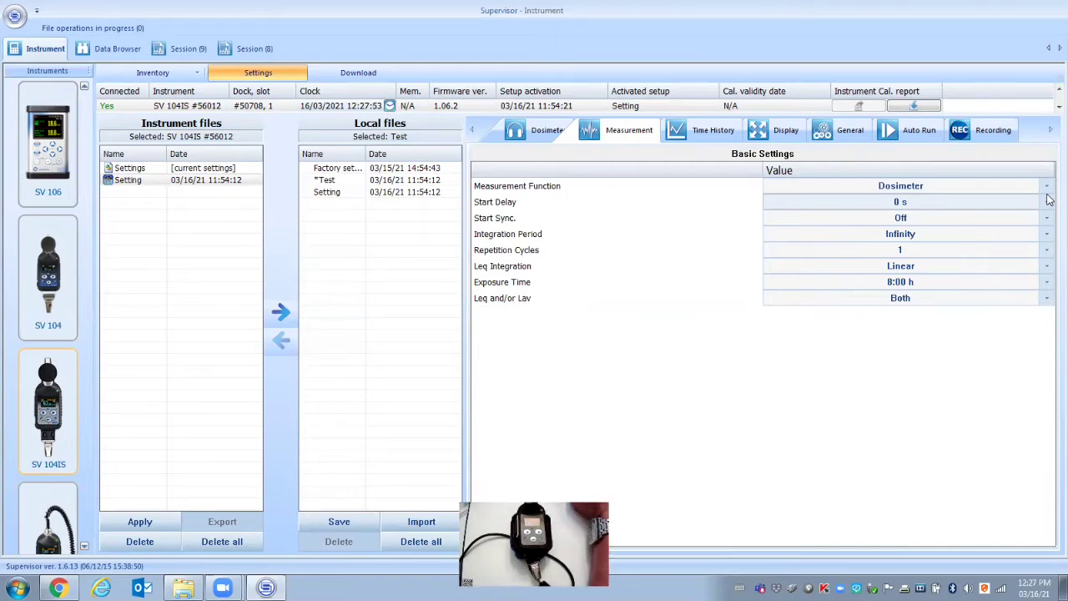
pyautogui.click(1048, 202)
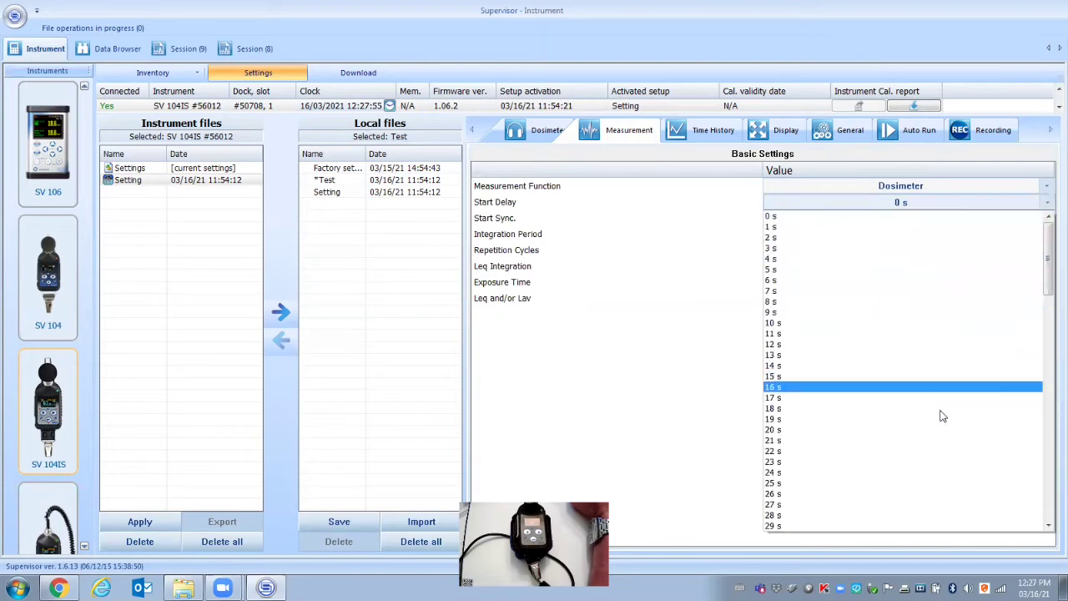
pyautogui.scroll(-1, 917, 512)
pyautogui.click(914, 506)
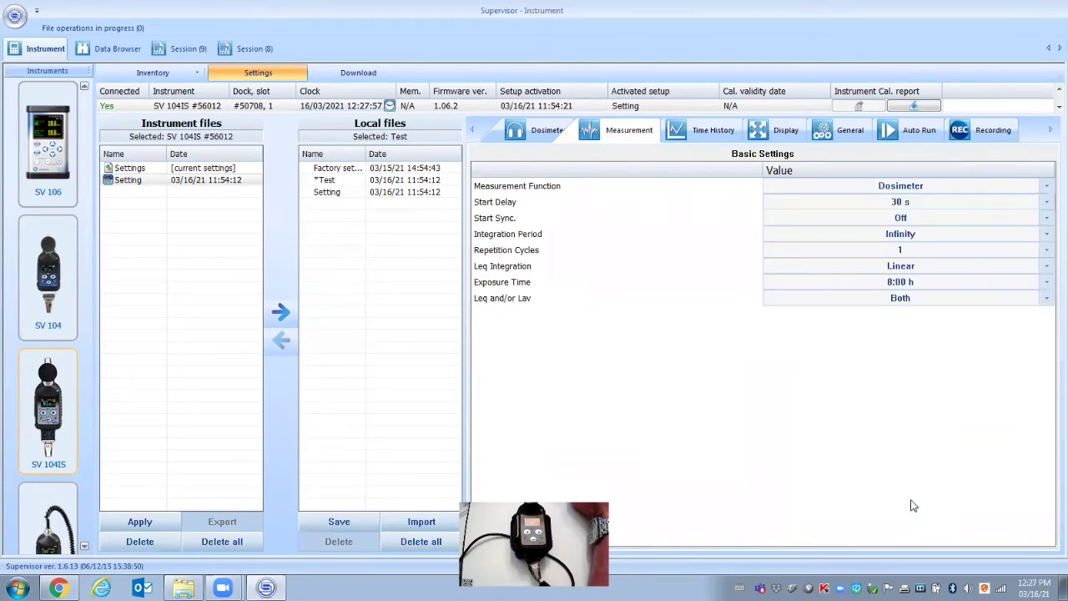
pyautogui.click(1046, 218)
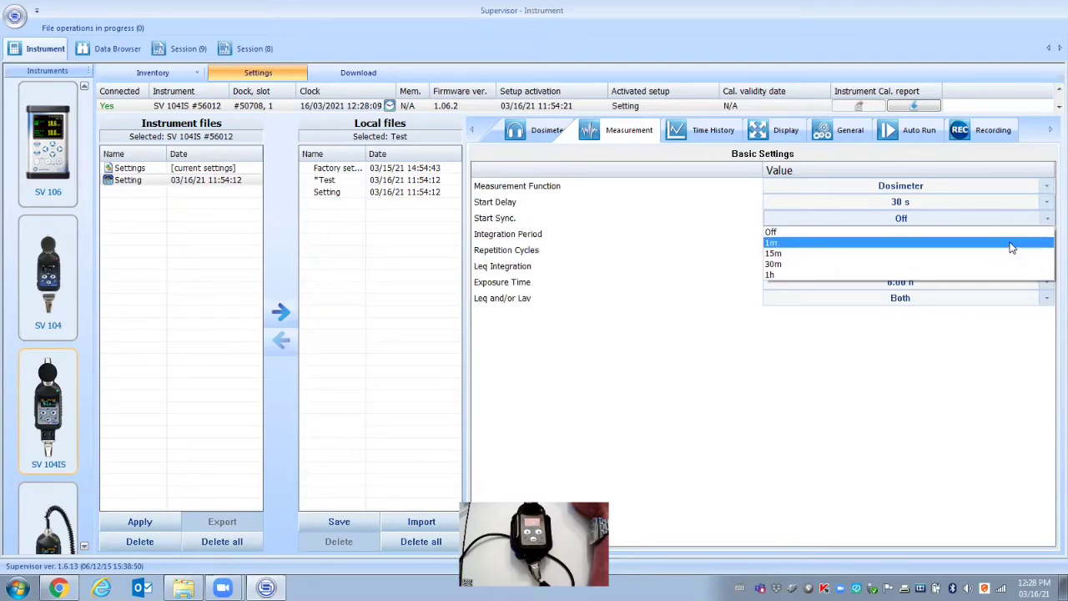
pyautogui.click(1011, 243)
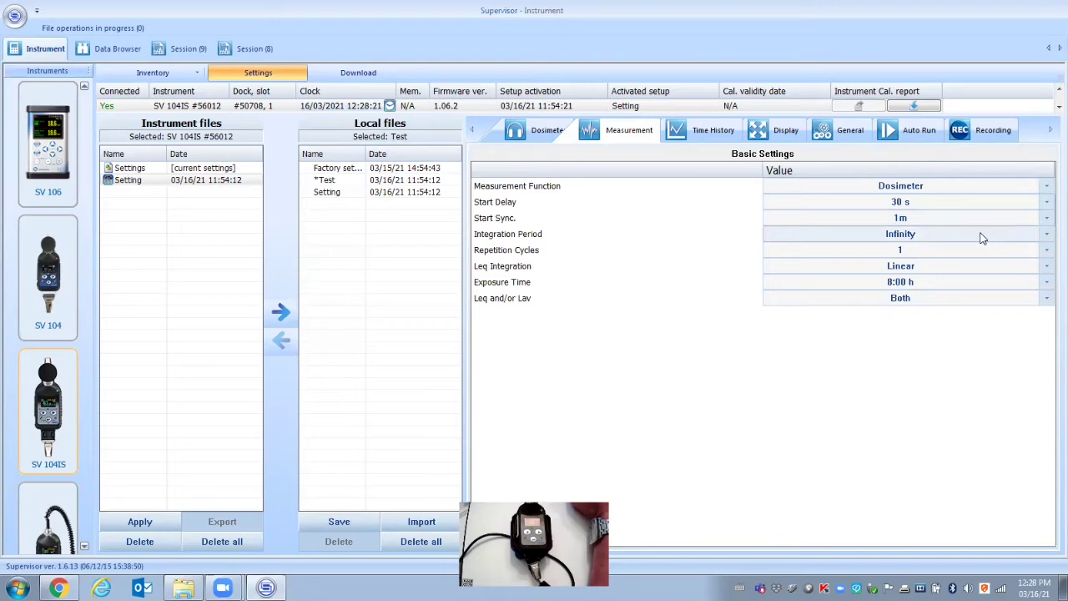
# - Keep Integration Period at Infinity and Exposure Time at 8:00 h, then view Time History settings
pyautogui.click(1047, 234)
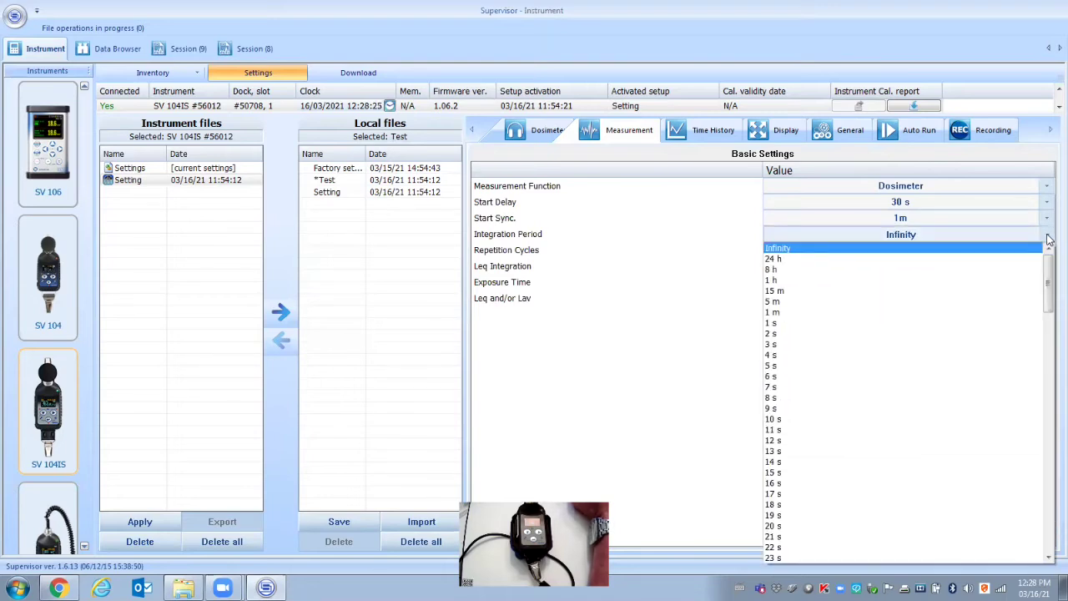
pyautogui.click(1048, 237)
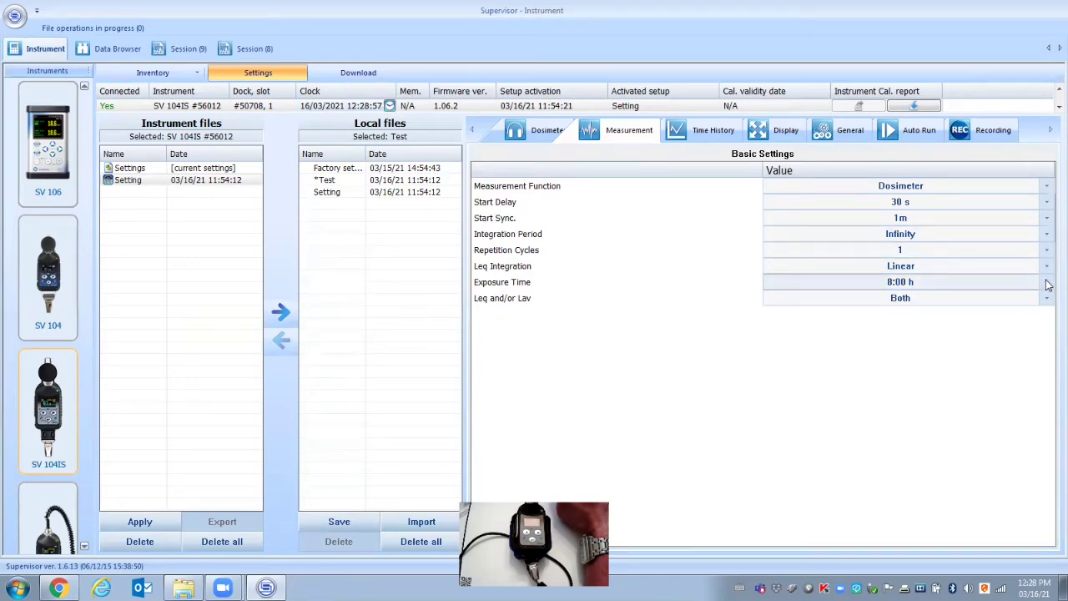
pyautogui.click(1048, 285)
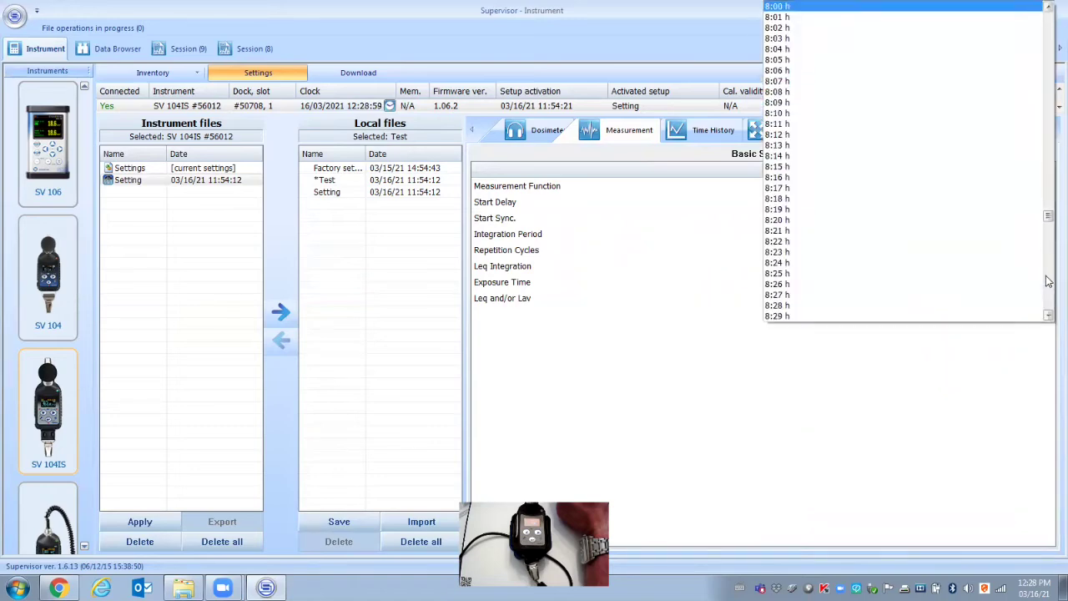
pyautogui.moveTo(1048, 222); pyautogui.dragTo(1048, 309)
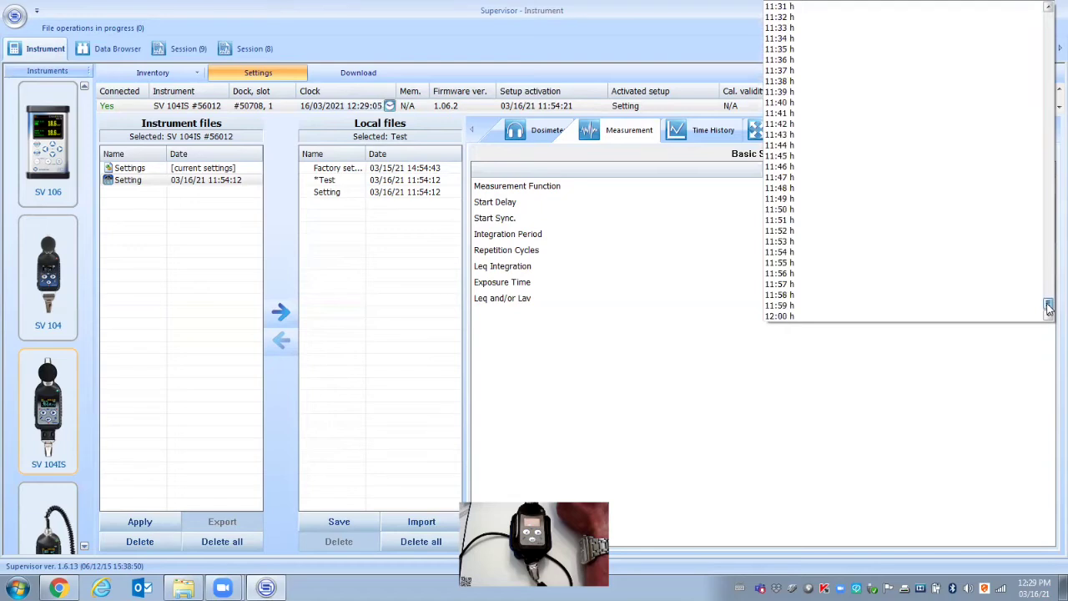
pyautogui.click(1044, 365)
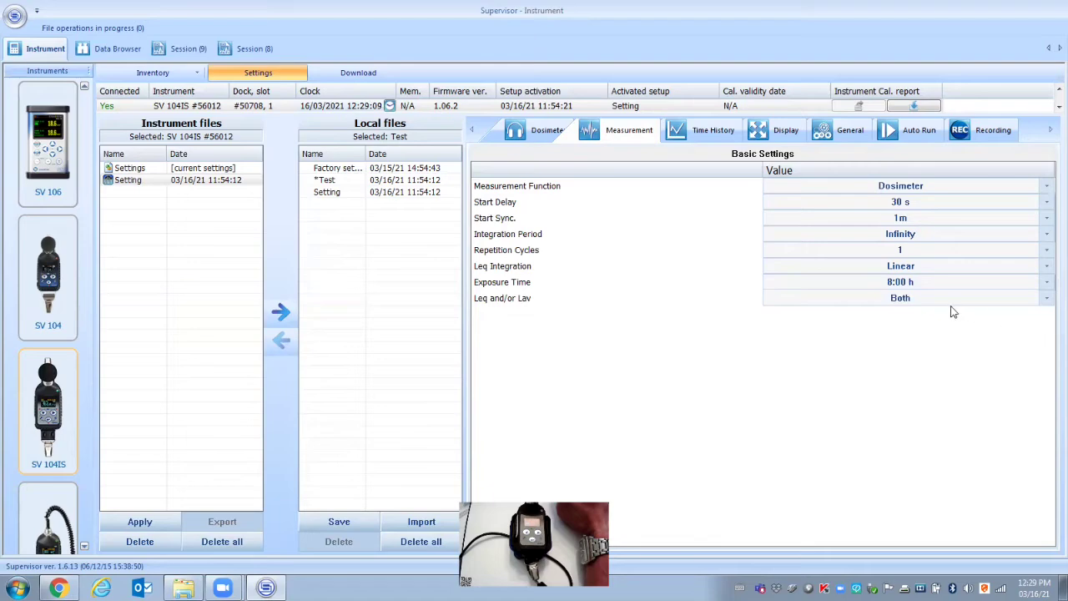
pyautogui.click(705, 132)
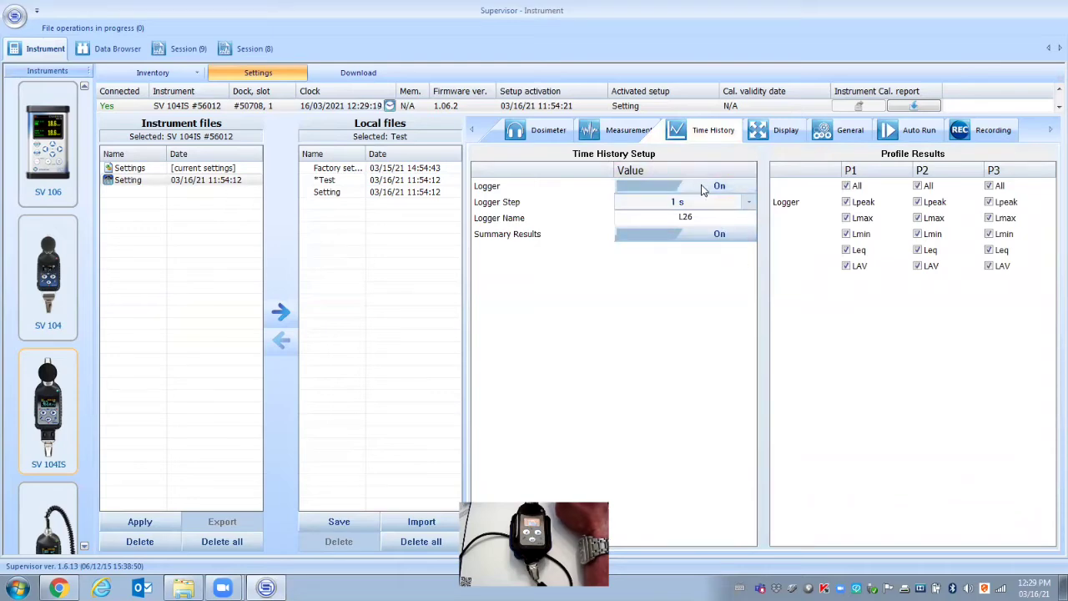
pyautogui.click(749, 205)
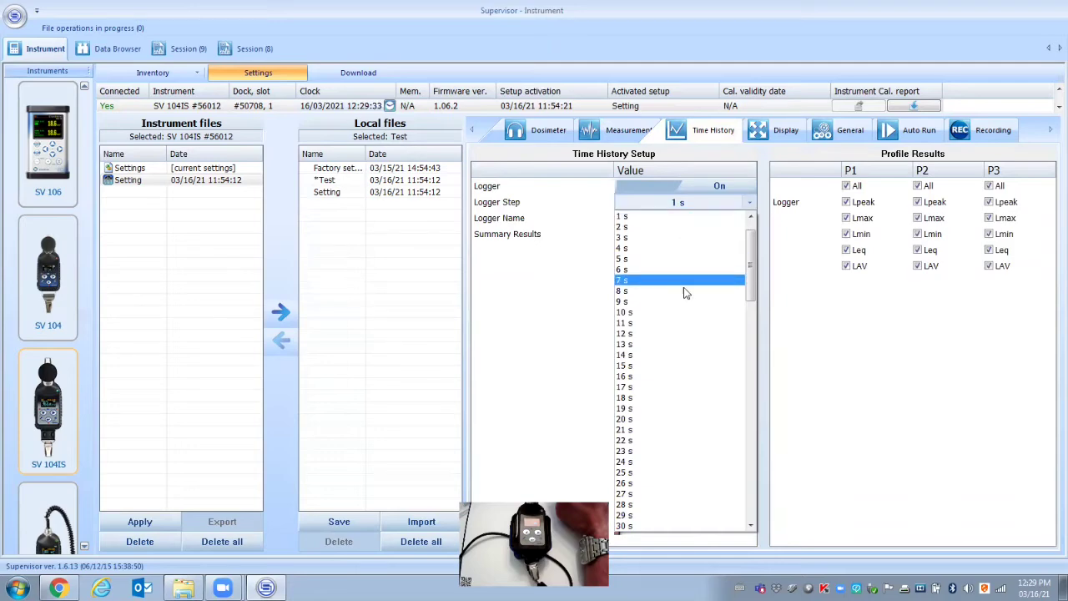
pyautogui.scroll(-1, 668, 353)
pyautogui.scroll(-3, 667, 353)
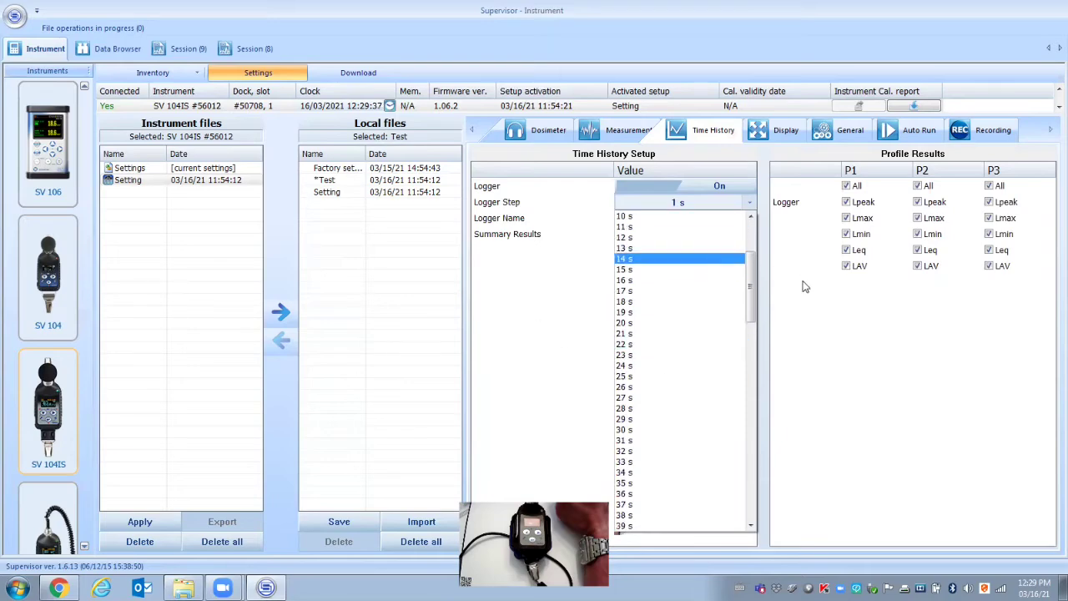
pyautogui.scroll(1, 766, 305)
pyautogui.scroll(3, 766, 306)
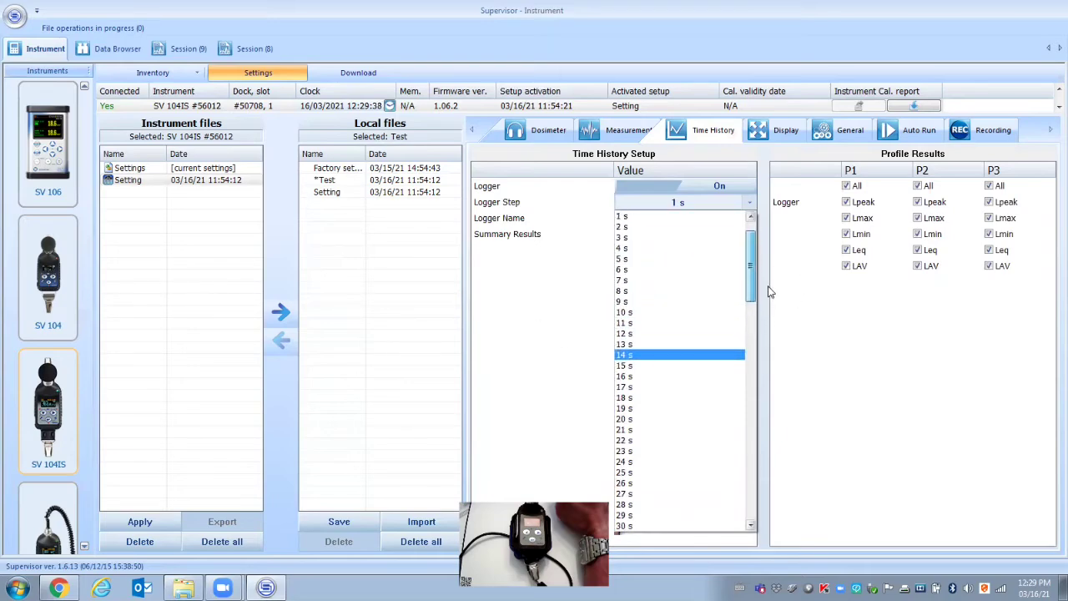
pyautogui.click(678, 218)
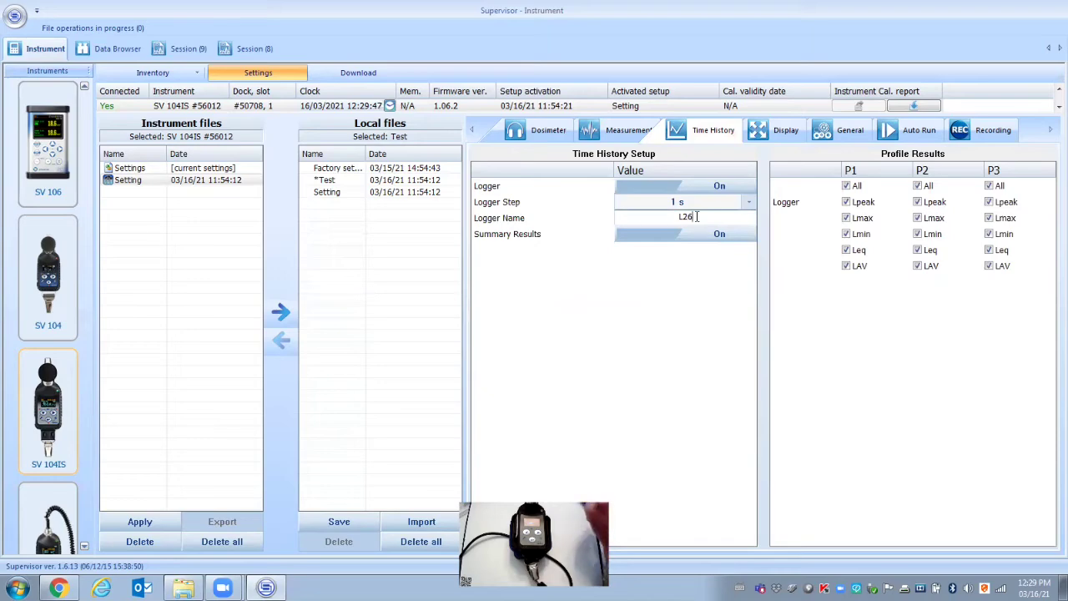
# - Change the logger name from L26 to TEST and set Summary Results Off
pyautogui.press('BackSpace')
pyautogui.press('BackSpace')
pyautogui.press('BackSpace')
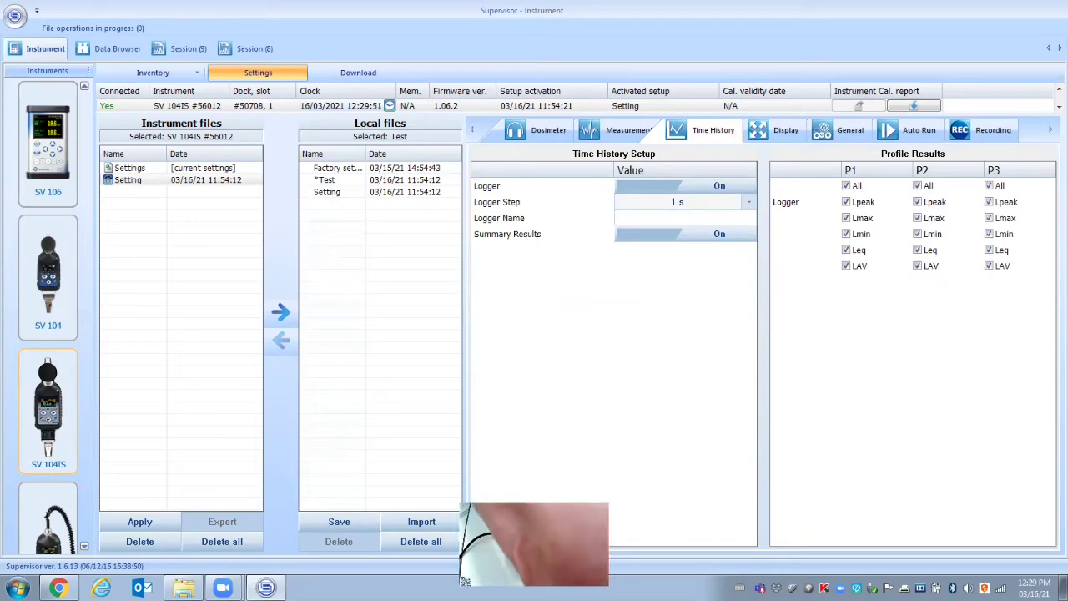
pyautogui.write('TEST')
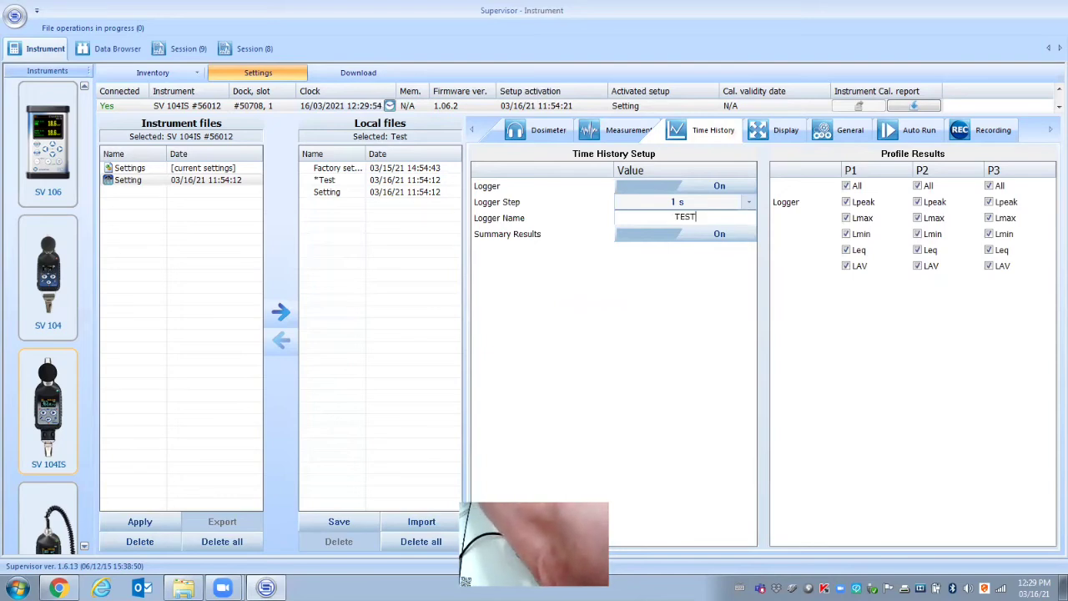
pyautogui.click(715, 240)
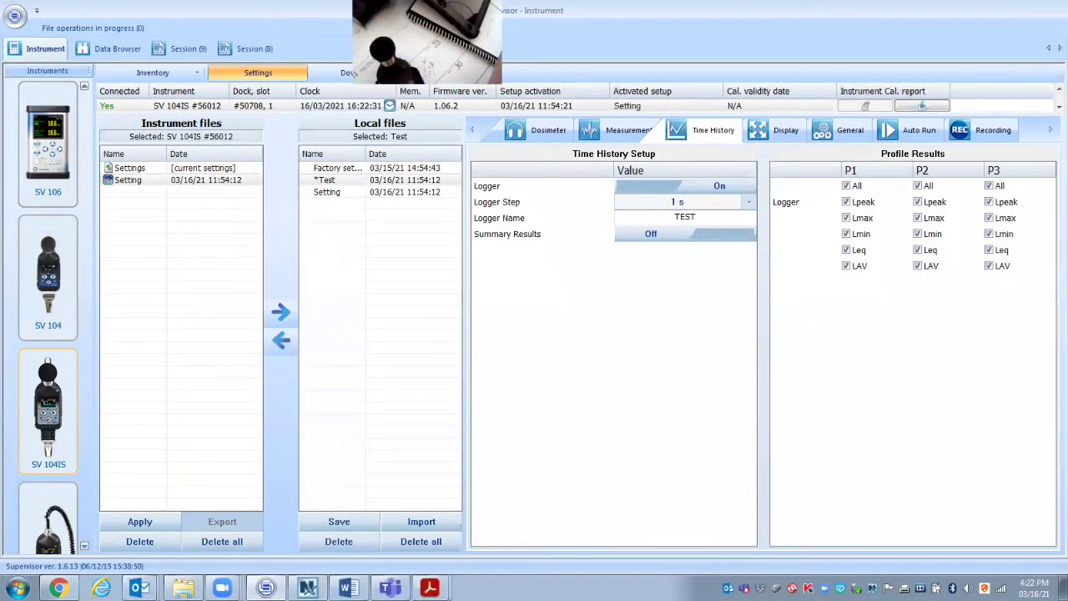
# - In Display settings, uncheck Profile 2 and Profile 3, keeping Main View and result L
pyautogui.click(783, 136)
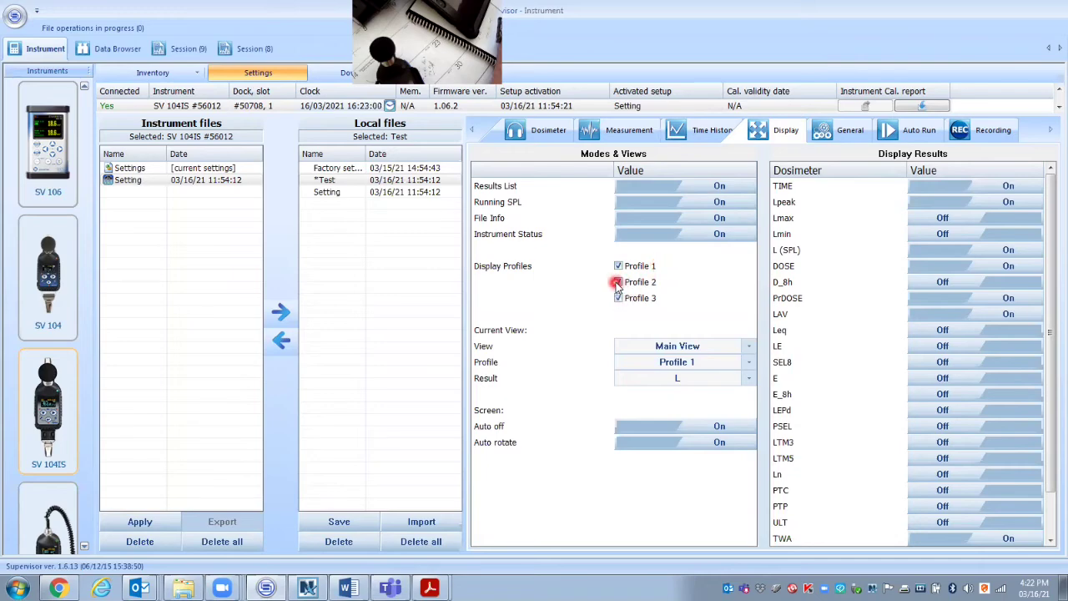
pyautogui.click(619, 283)
pyautogui.click(617, 299)
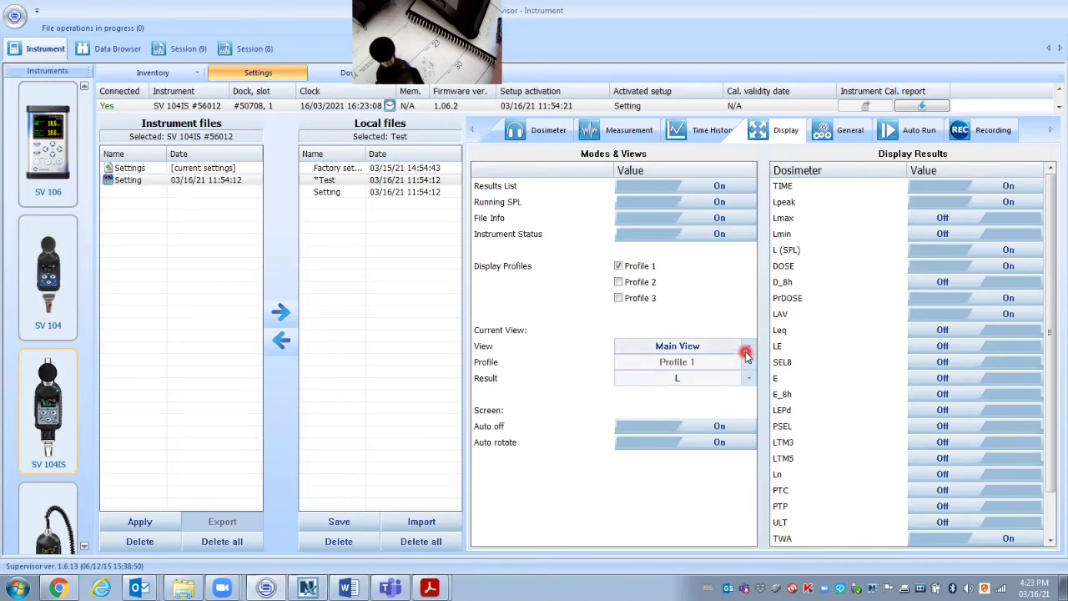
pyautogui.click(747, 344)
pyautogui.click(749, 347)
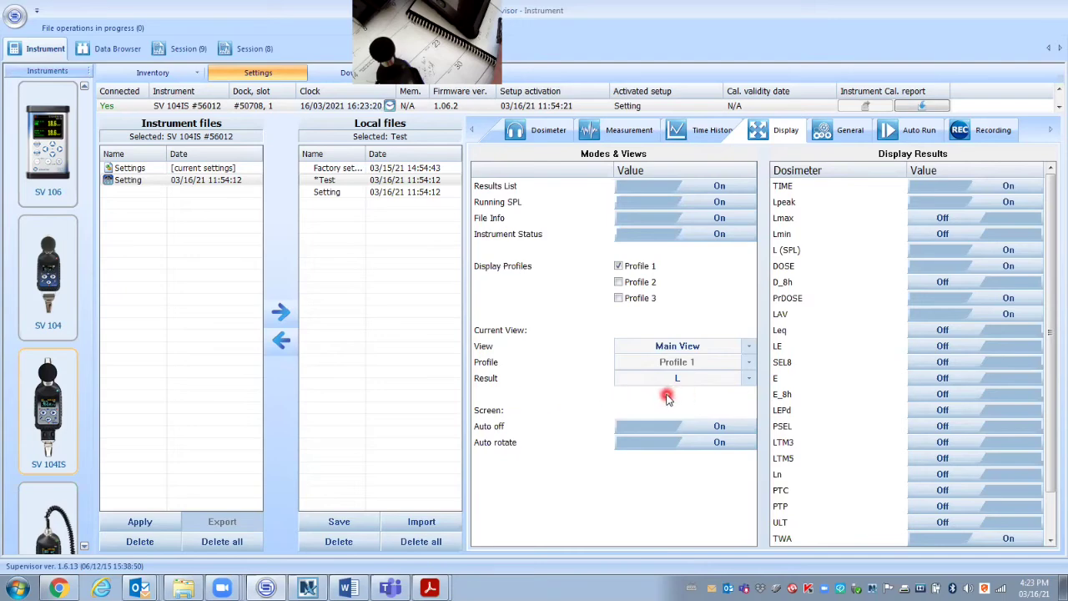
pyautogui.click(748, 380)
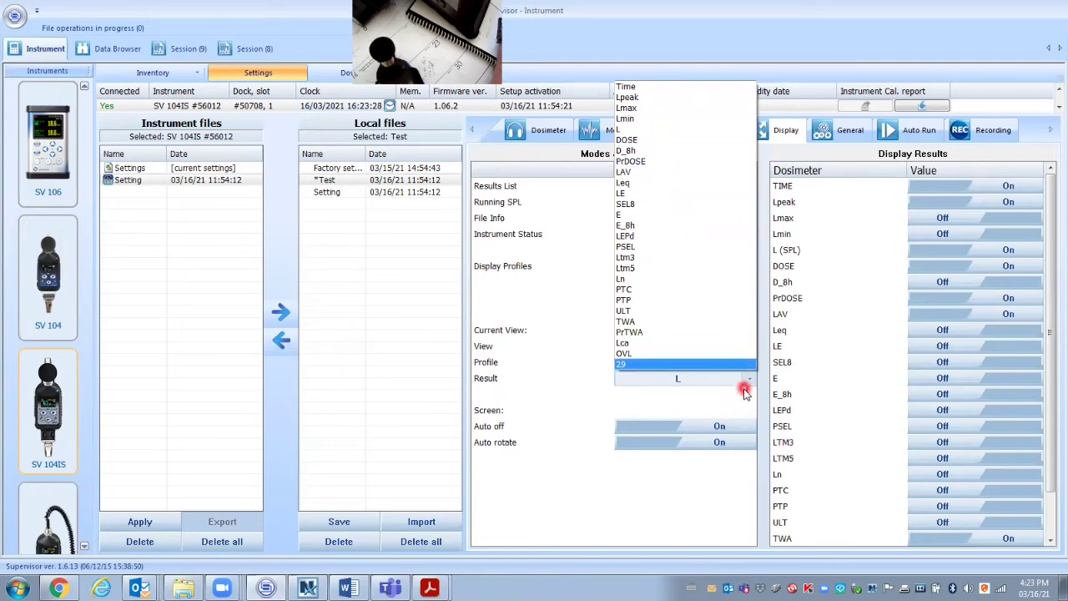
pyautogui.click(712, 393)
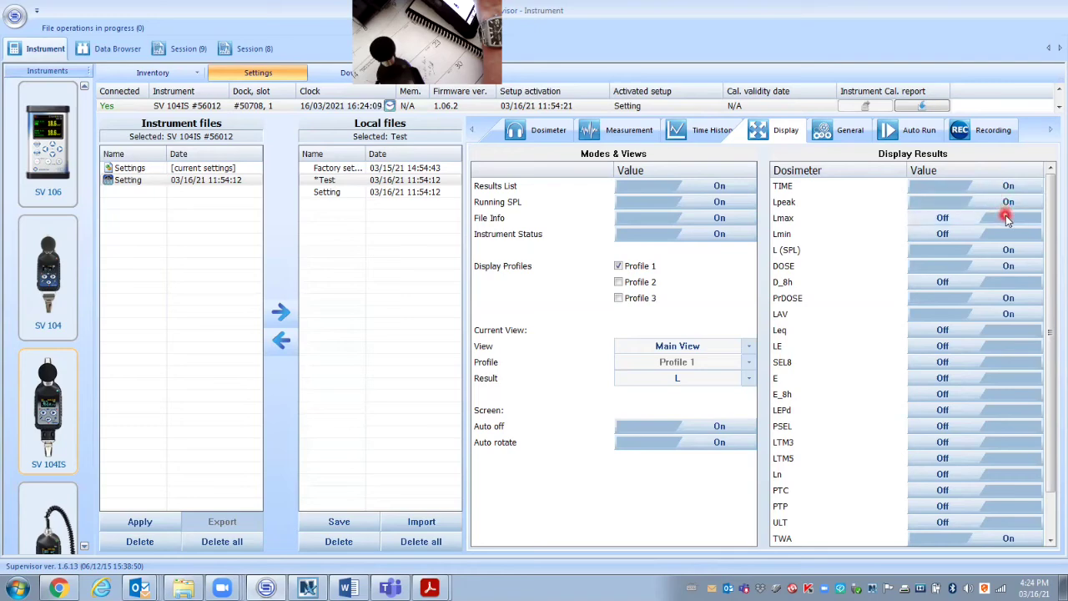
# - Switch the Lmax and D_8h display results On, leaving Lmin Off
pyautogui.click(1007, 217)
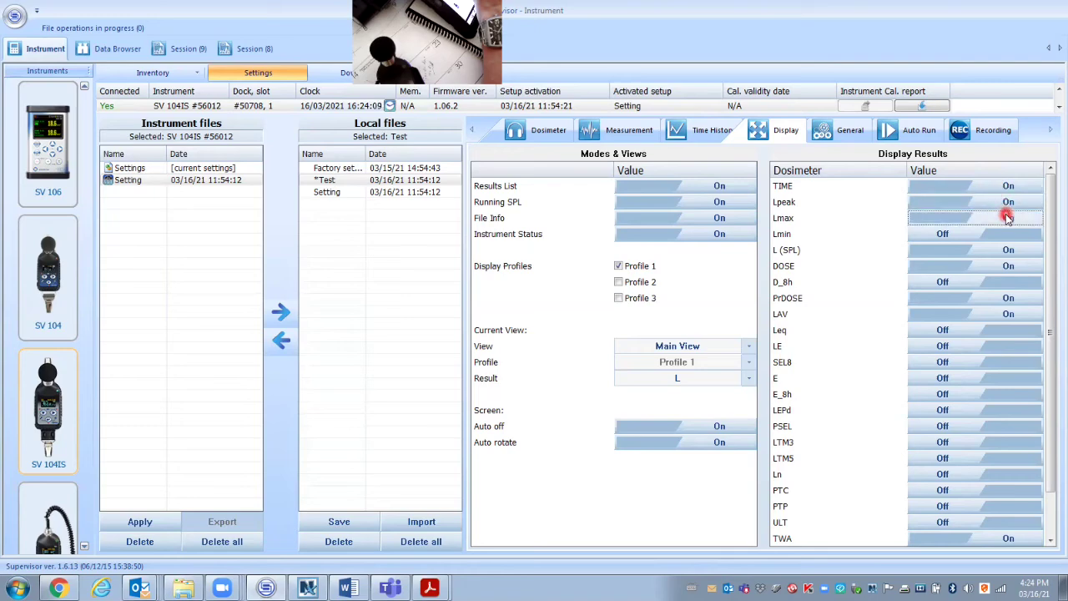
pyautogui.click(1008, 284)
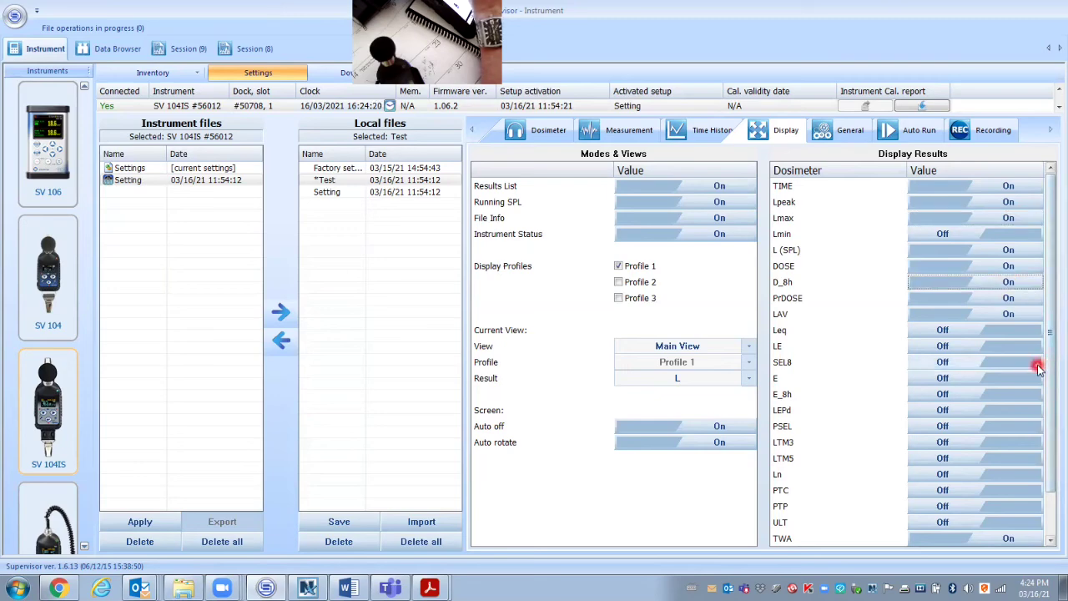
pyautogui.scroll(-1, 1043, 369)
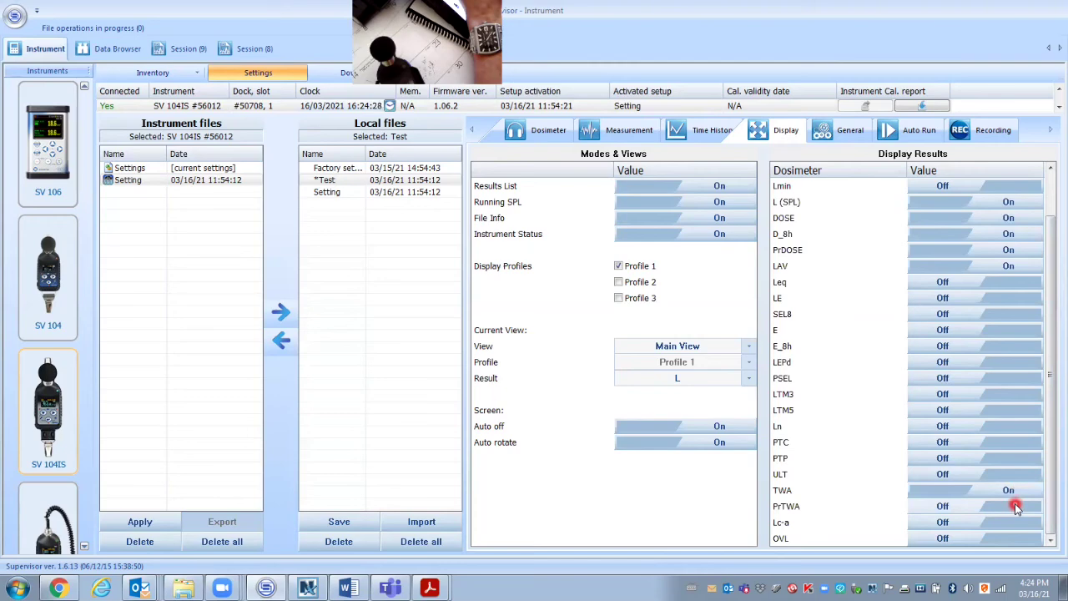
pyautogui.scroll(1, 1011, 412)
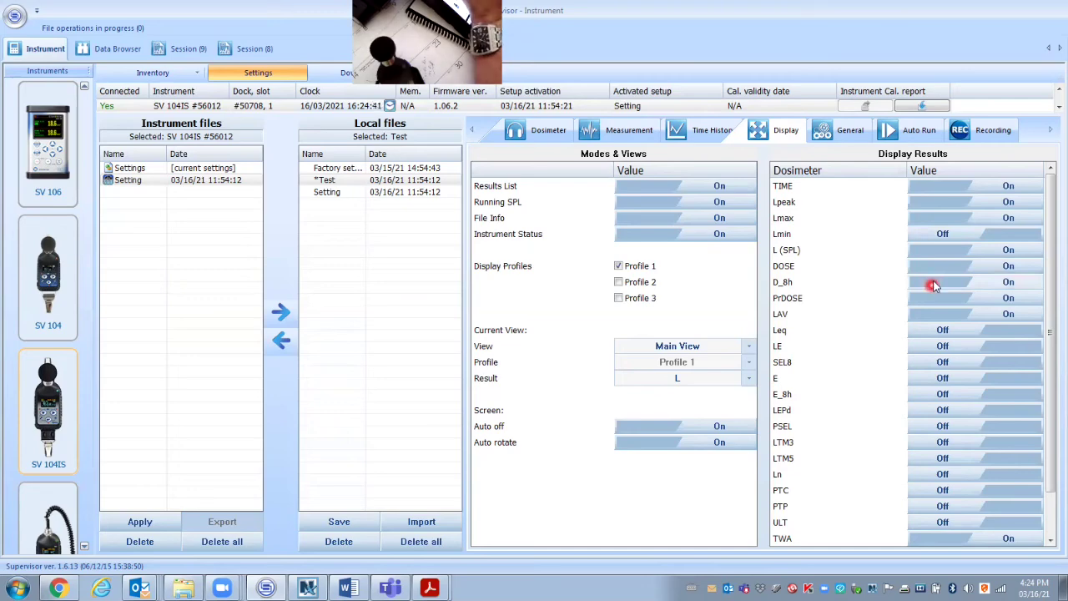
# - Set General's Lock During Measurement to On, then review Auto Run's Pause 1–5 and Timer settings
pyautogui.click(832, 129)
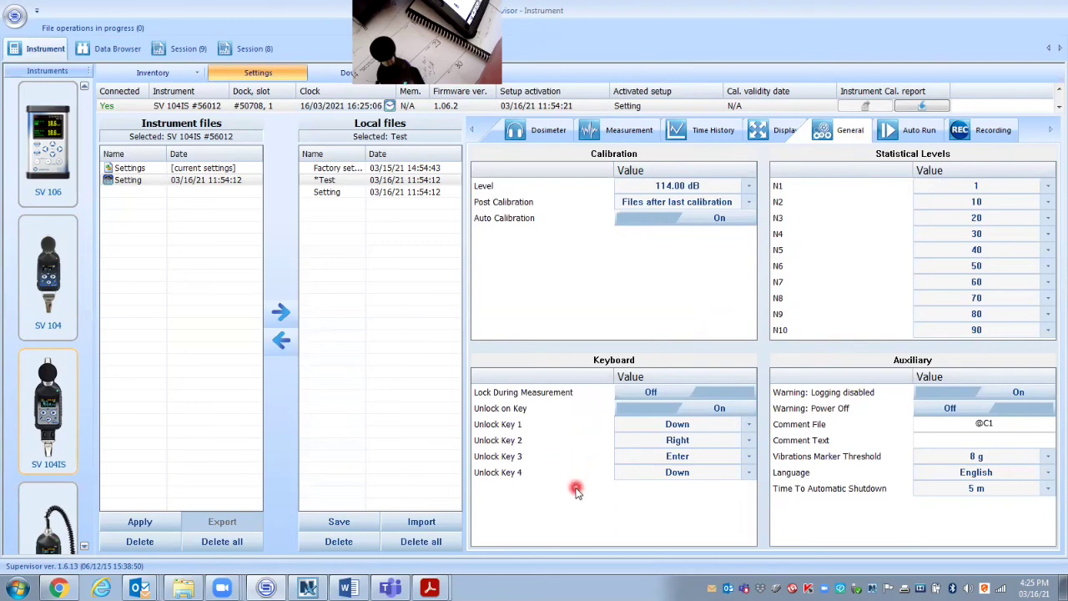
pyautogui.click(712, 393)
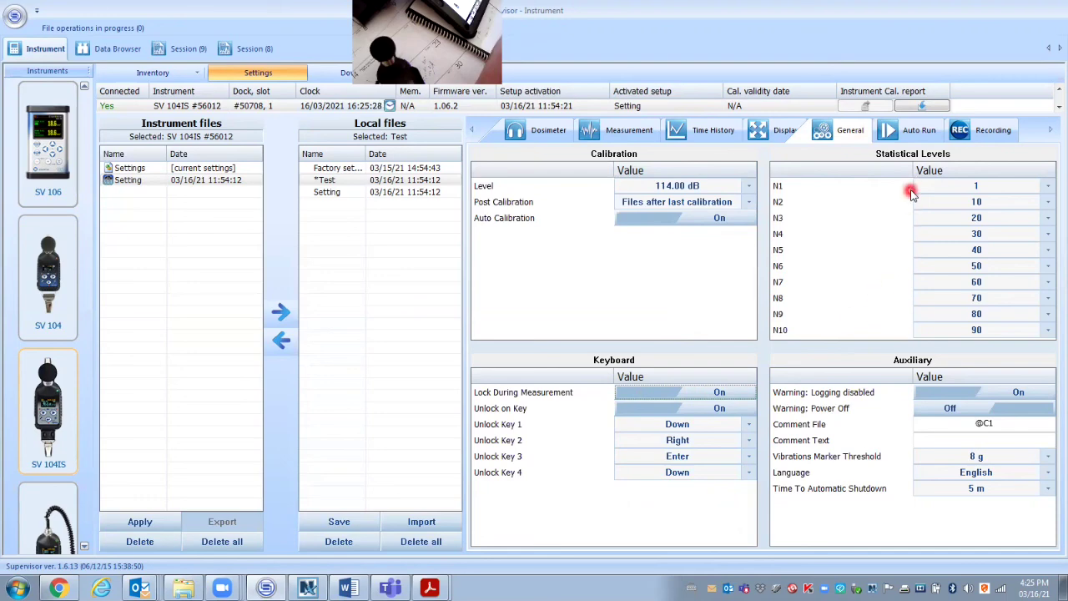
pyautogui.click(922, 129)
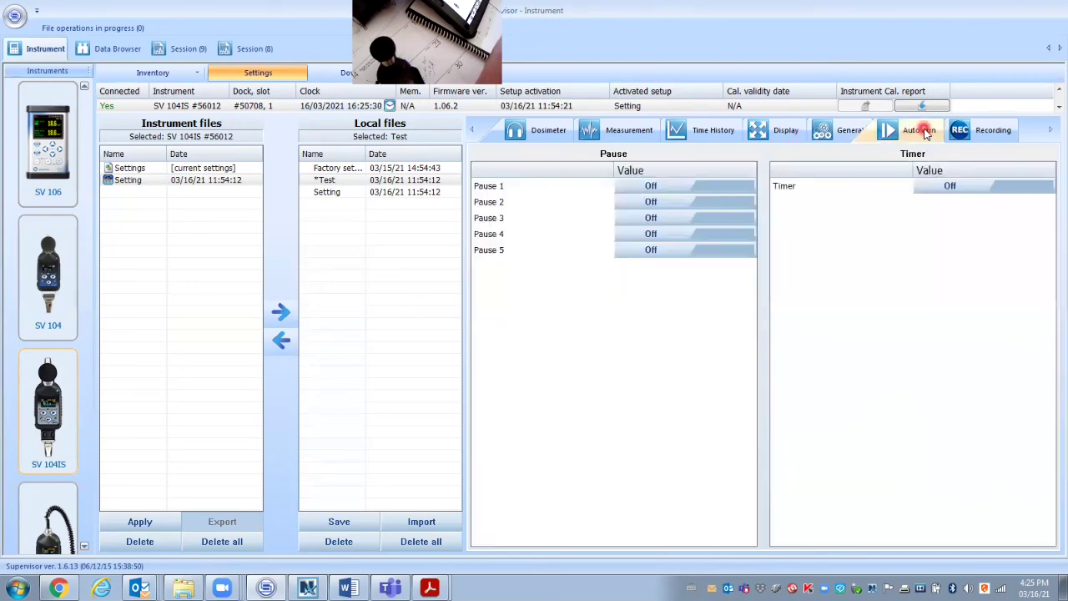
pyautogui.click(961, 131)
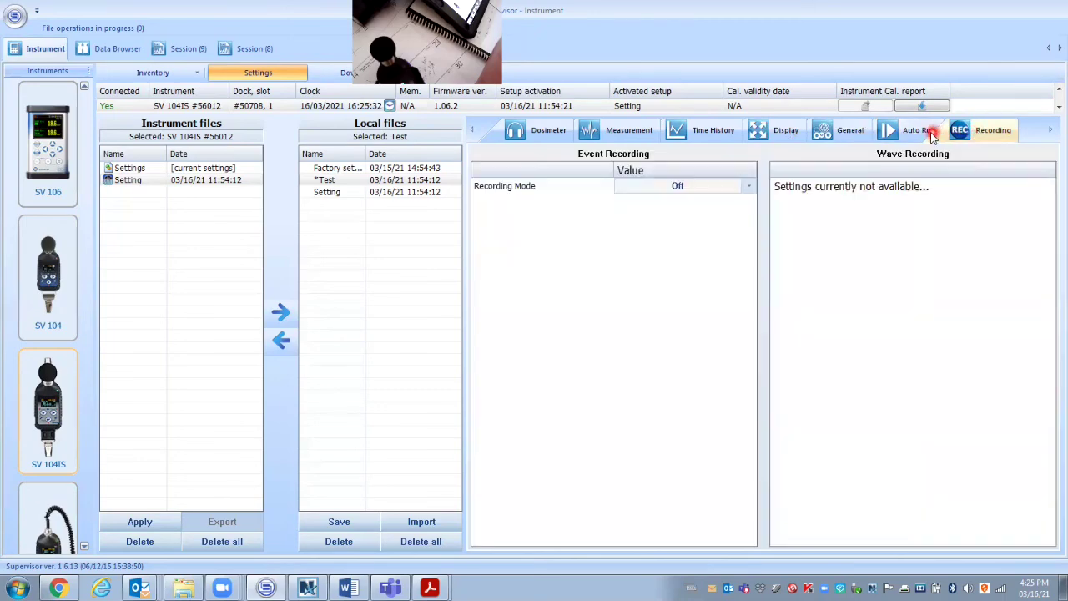
pyautogui.click(919, 132)
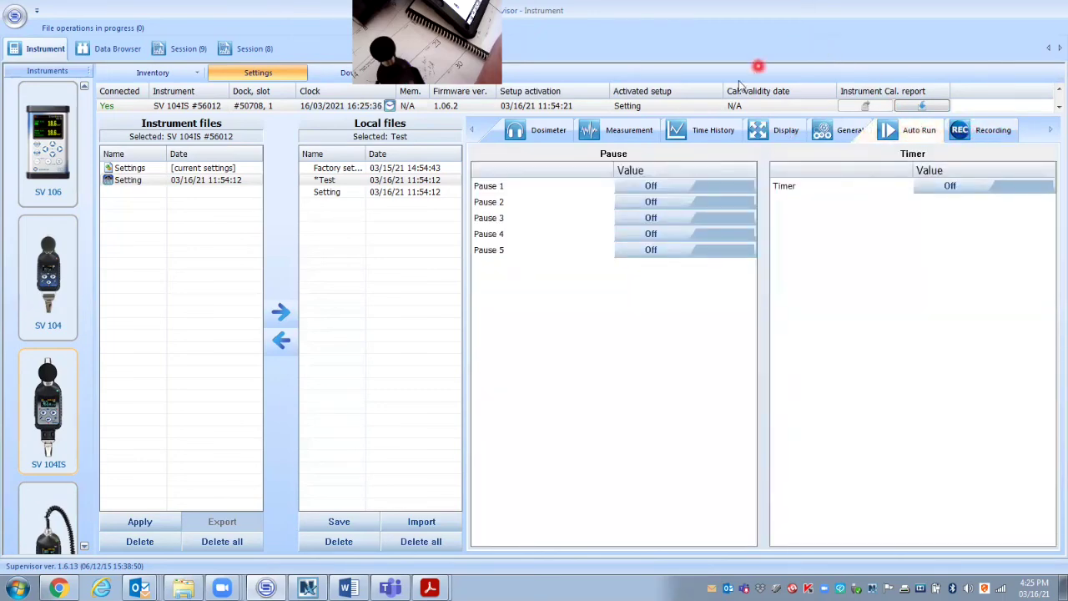
# - Save the Test settings file locally, then transfer Test to the SV 104IS instrument files
pyautogui.click(354, 523)
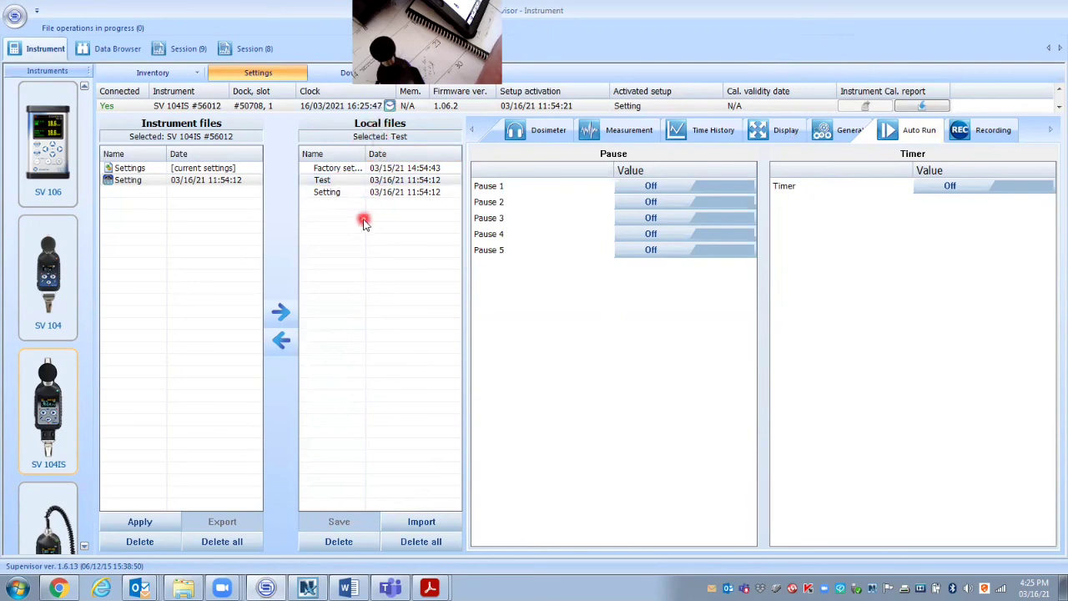
pyautogui.click(339, 181)
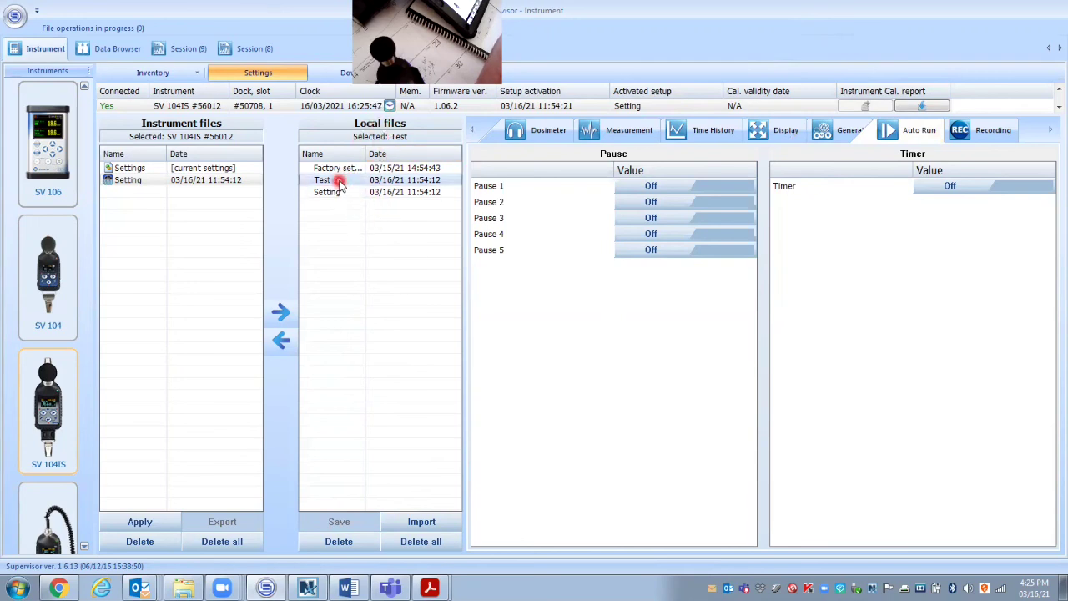
pyautogui.click(283, 342)
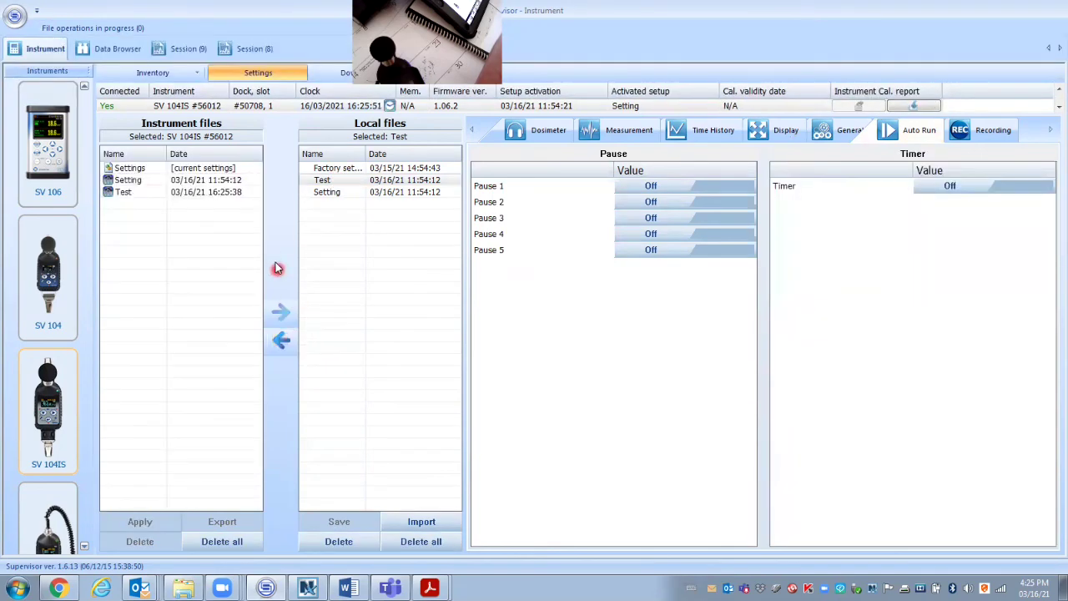
# - Apply the instrument's Test file as the active setup and confirm the Setup file loaded message
pyautogui.click(132, 193)
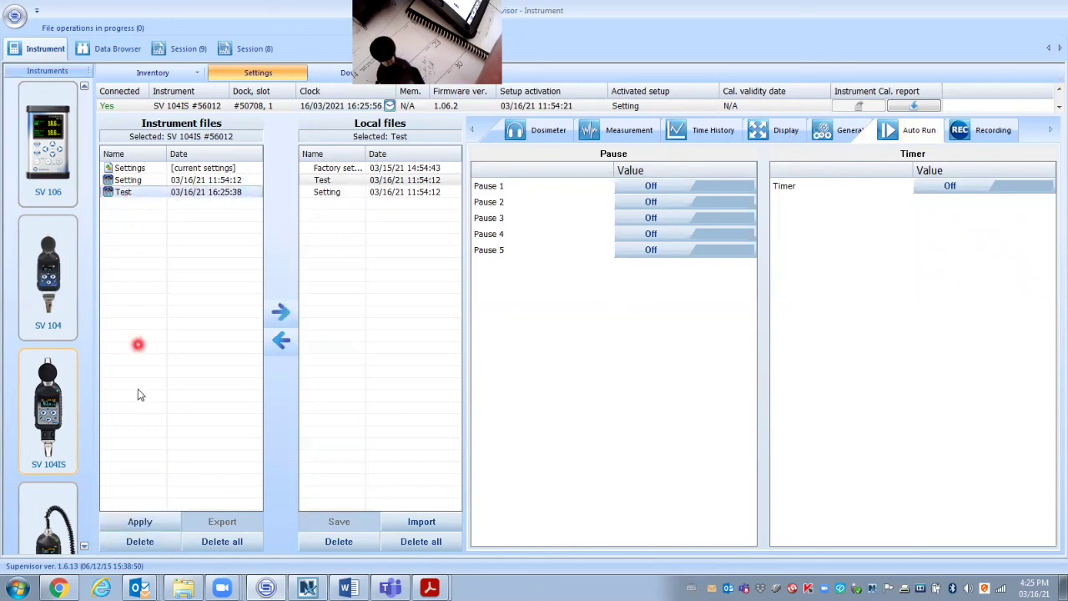
pyautogui.click(133, 523)
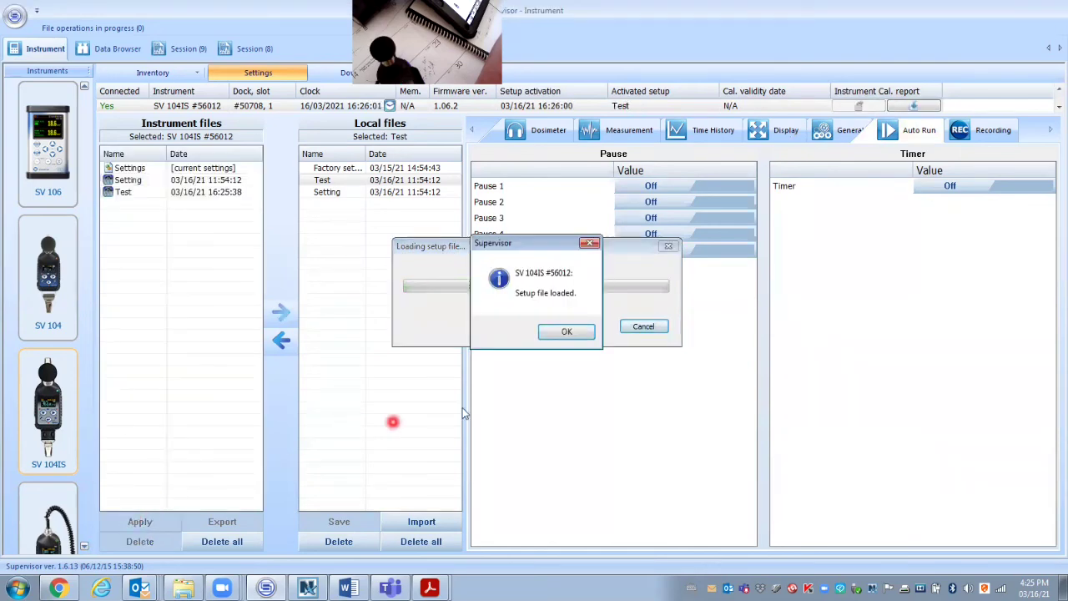
pyautogui.click(567, 331)
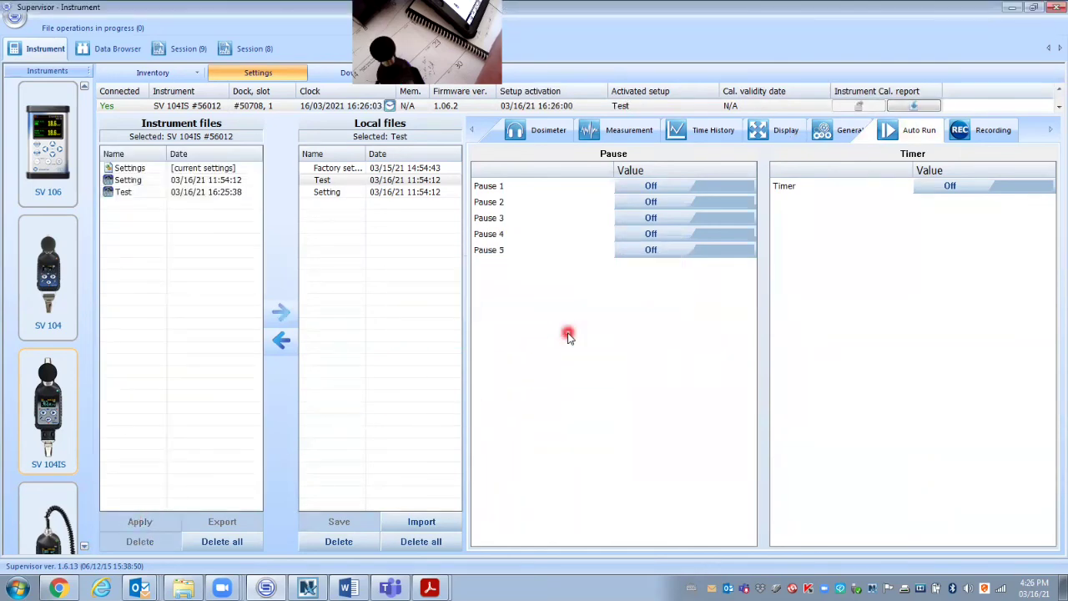